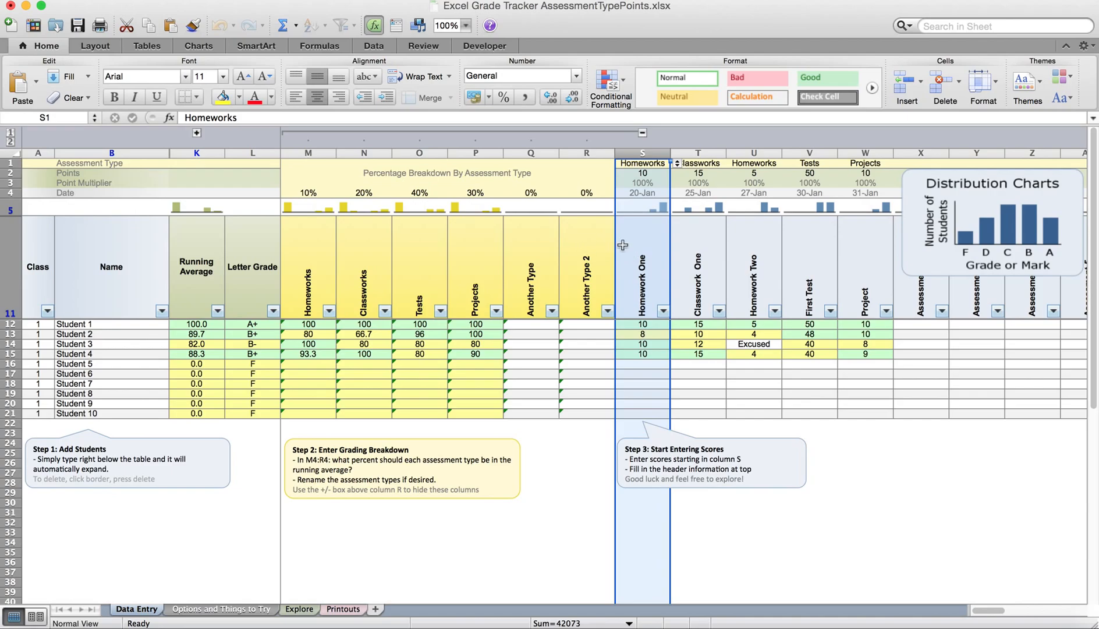
Insert two new columns directly before the Another Type 2 column.
left_click(579, 156)
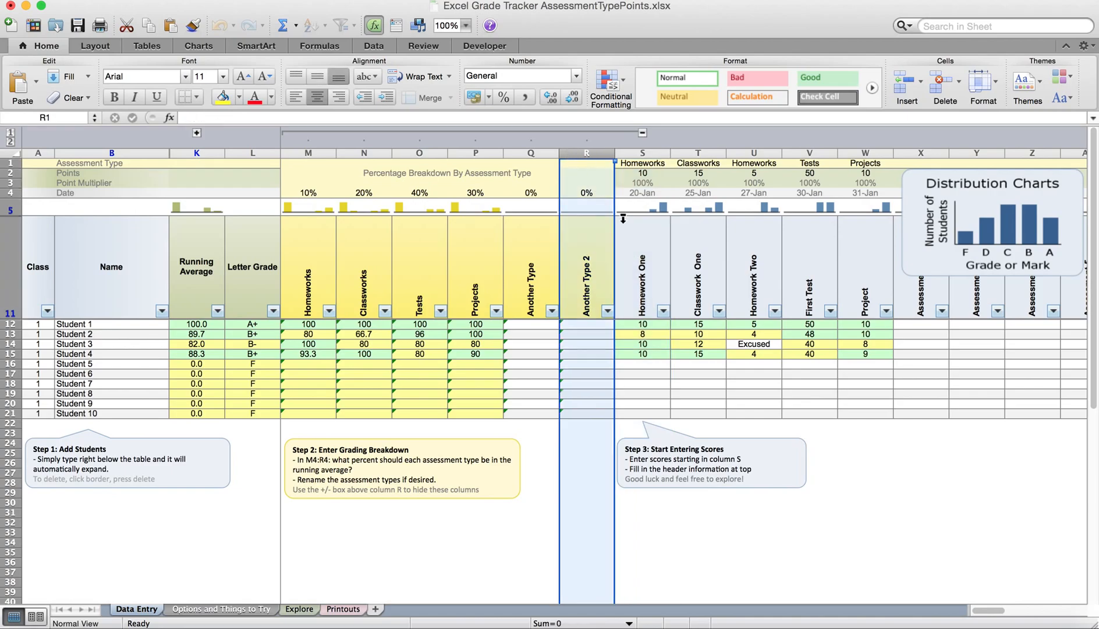
right_click(585, 150)
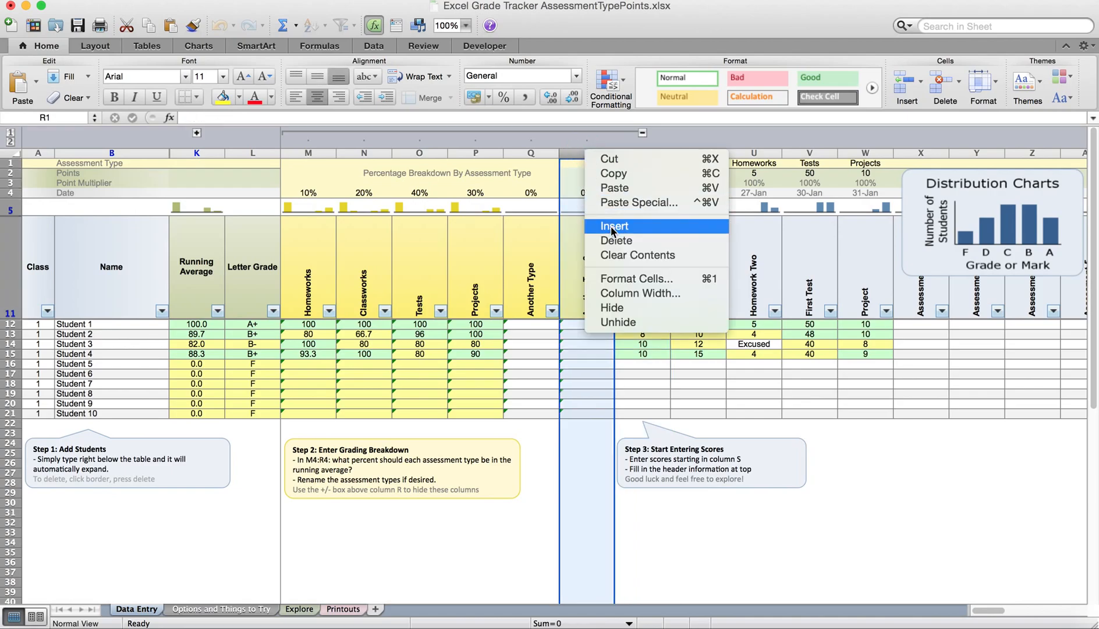
left_click(589, 224)
right_click(585, 151)
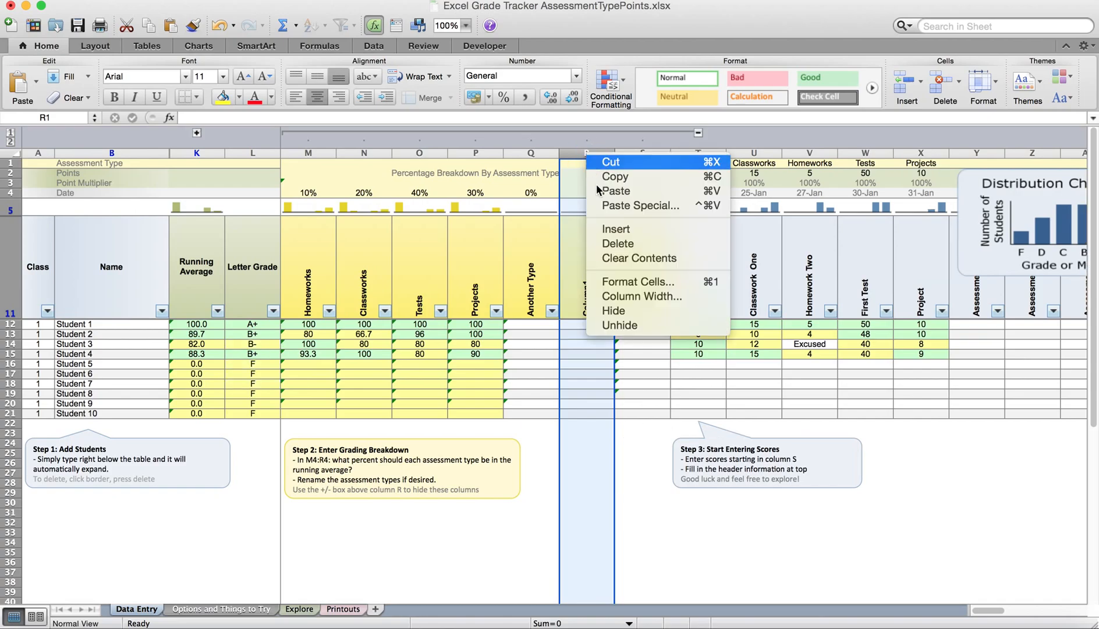
left_click(633, 231)
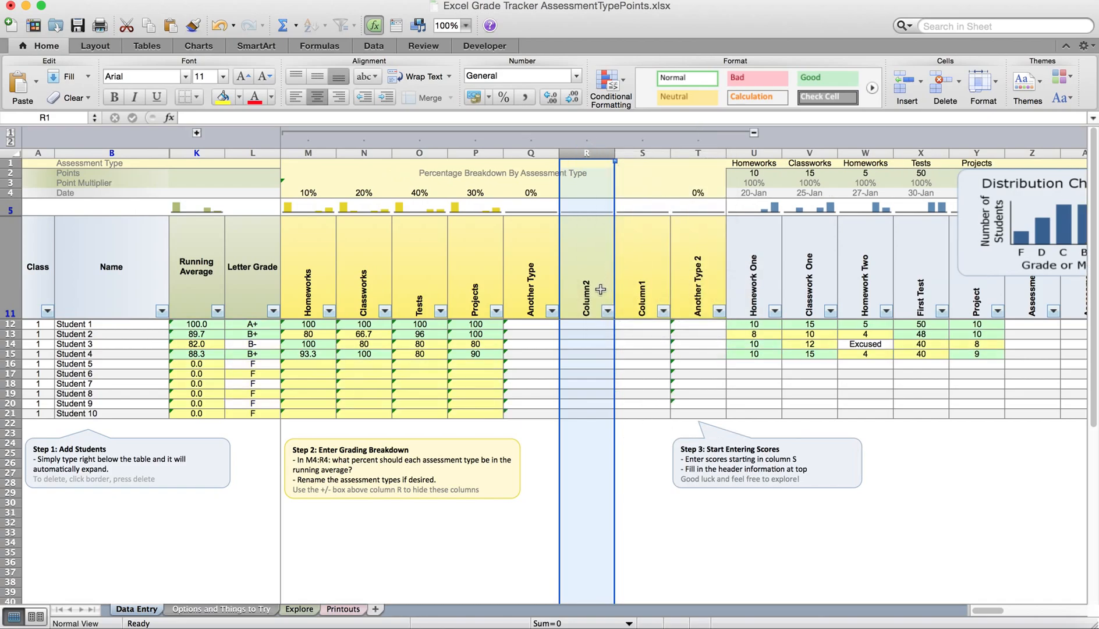
left_click(594, 344)
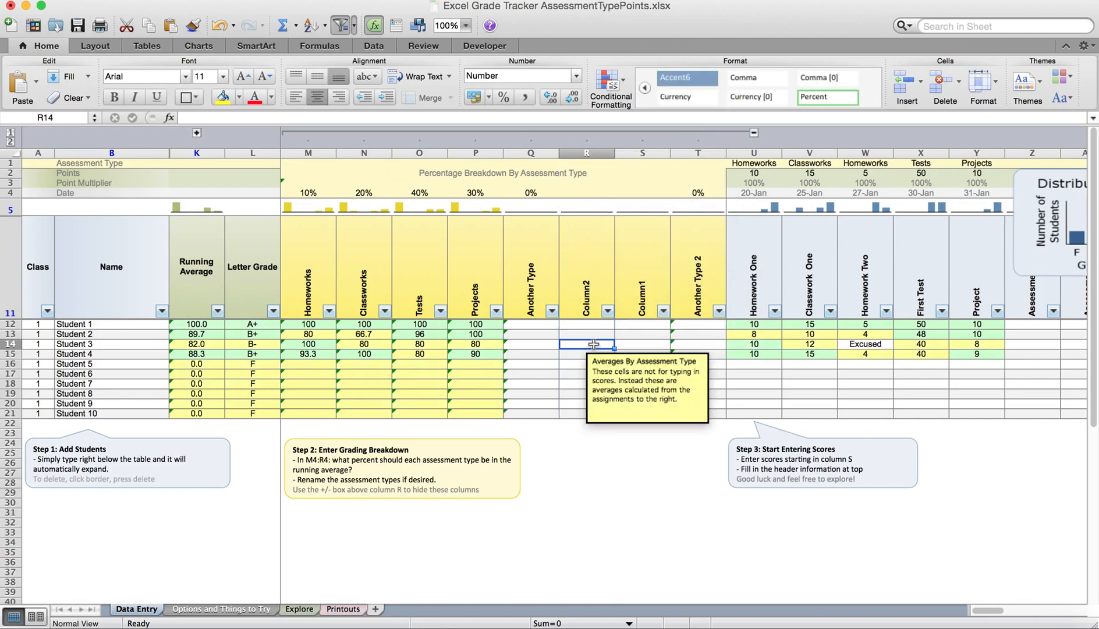
Copy the average formula from Q12 in the Another Type column into R12 and S12 of the two new columns.
left_click(531, 325)
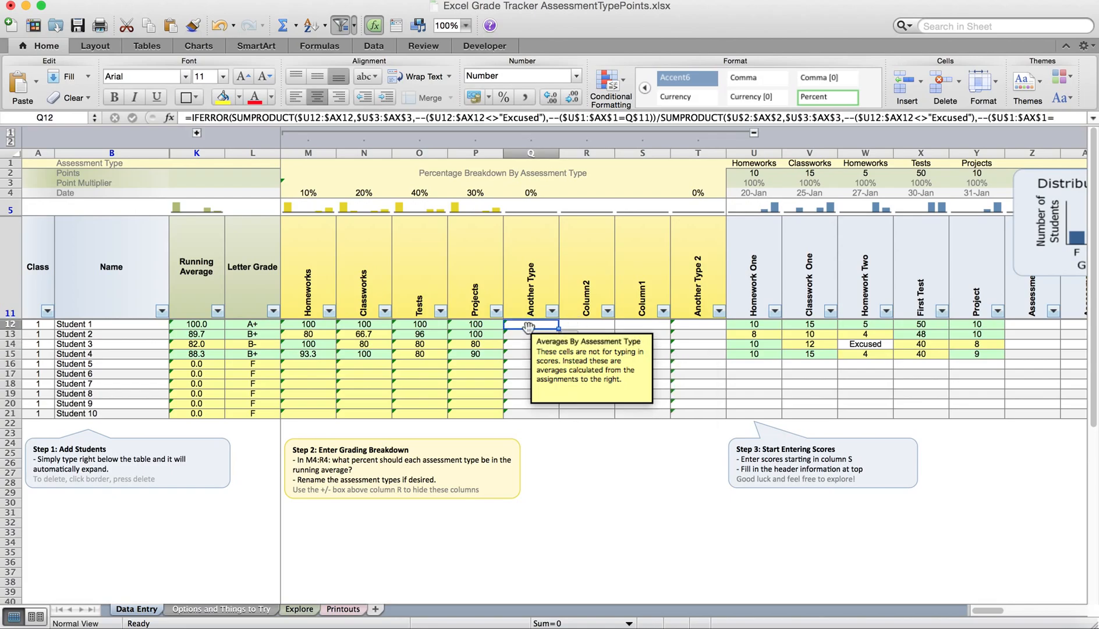
key("super+c")
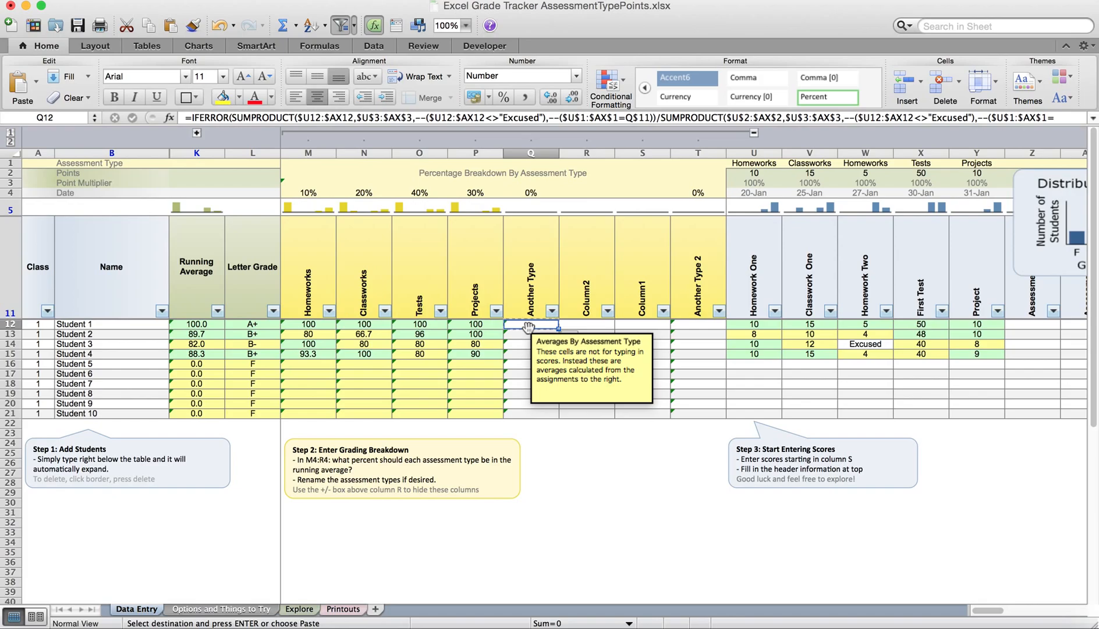
left_click(583, 324)
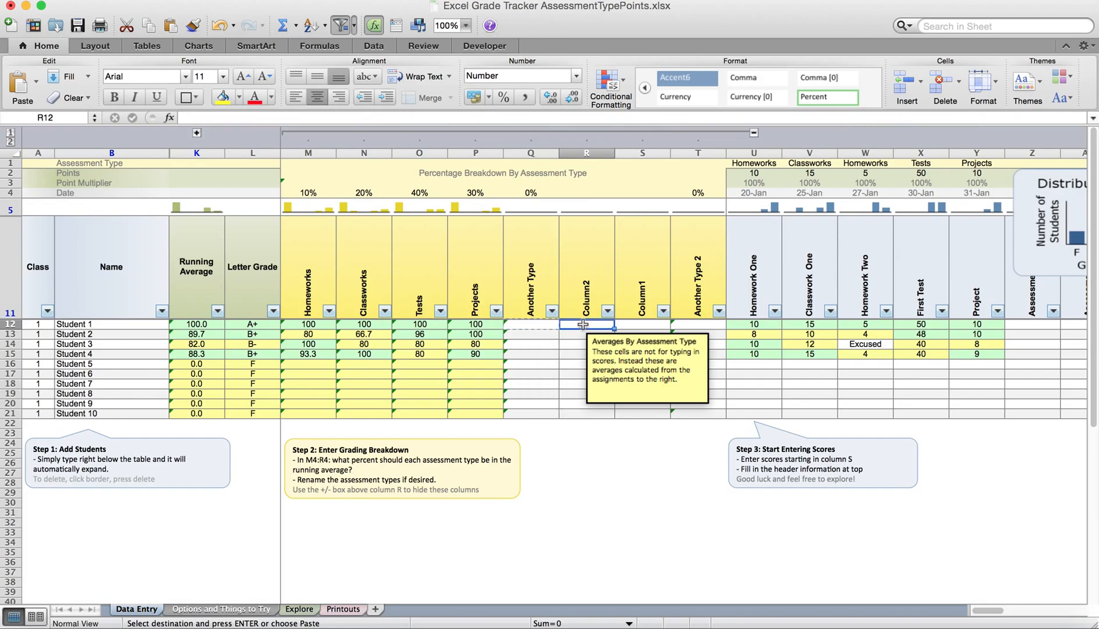
key("super+v")
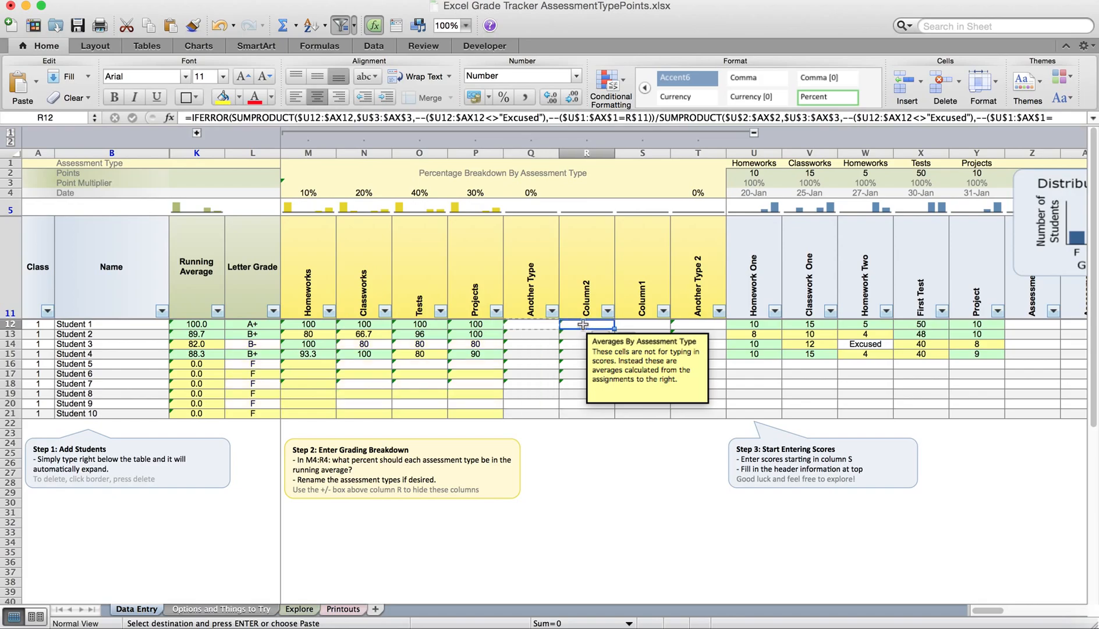
left_click(645, 324)
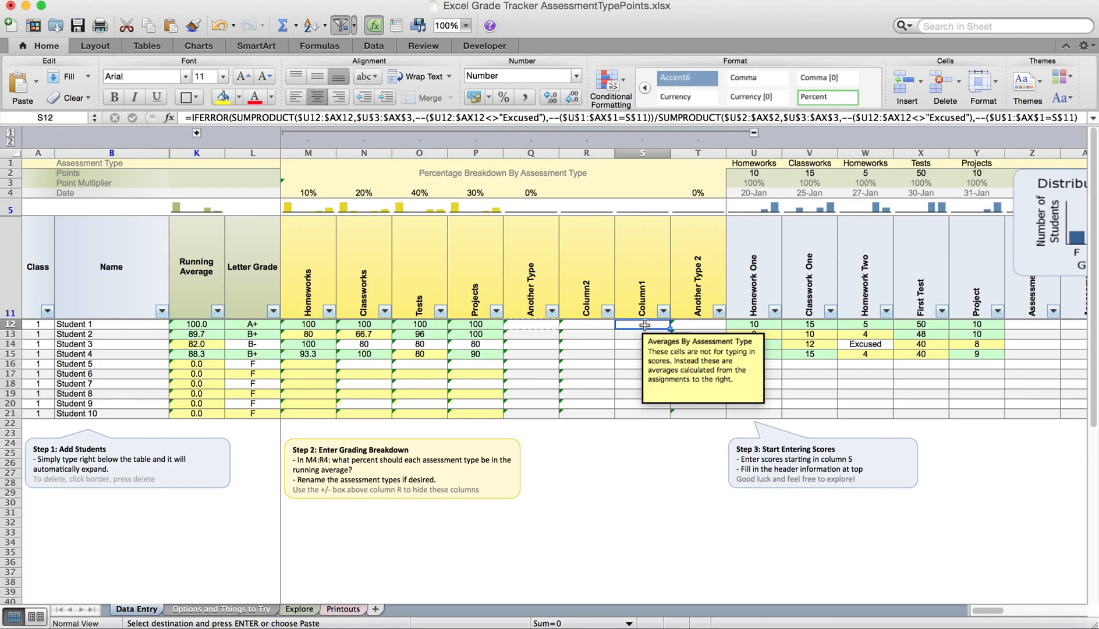
Examine which score ranges the copied average formula references in cell R18, leaving the formula unedited.
left_click(586, 385)
double_click(586, 384)
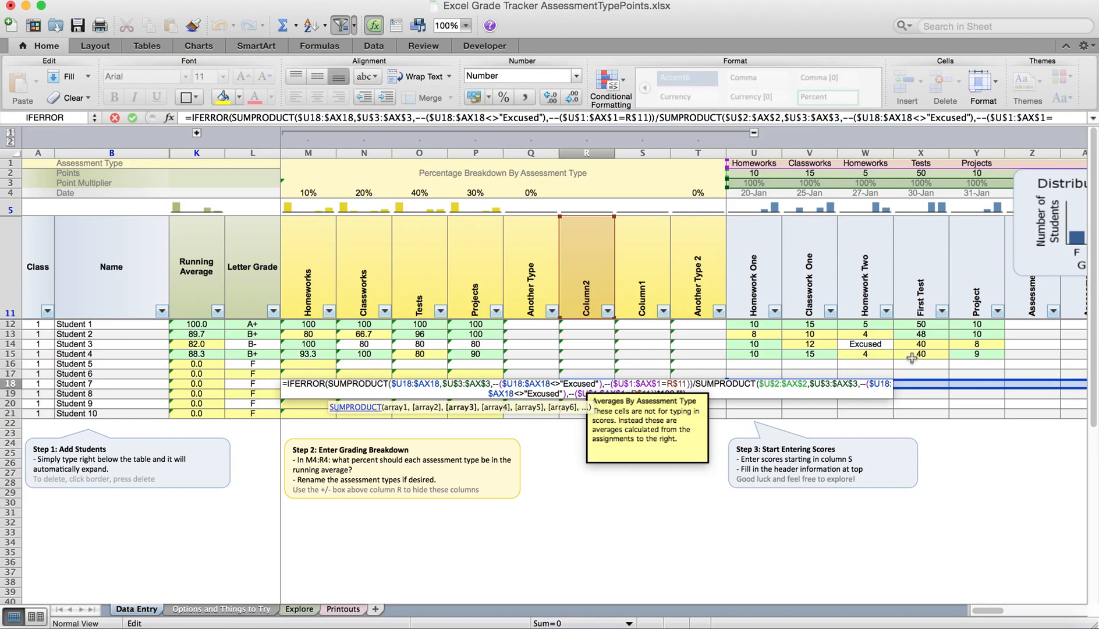
scroll(933, 307, "right", 5)
scroll(933, 309, "right", 20)
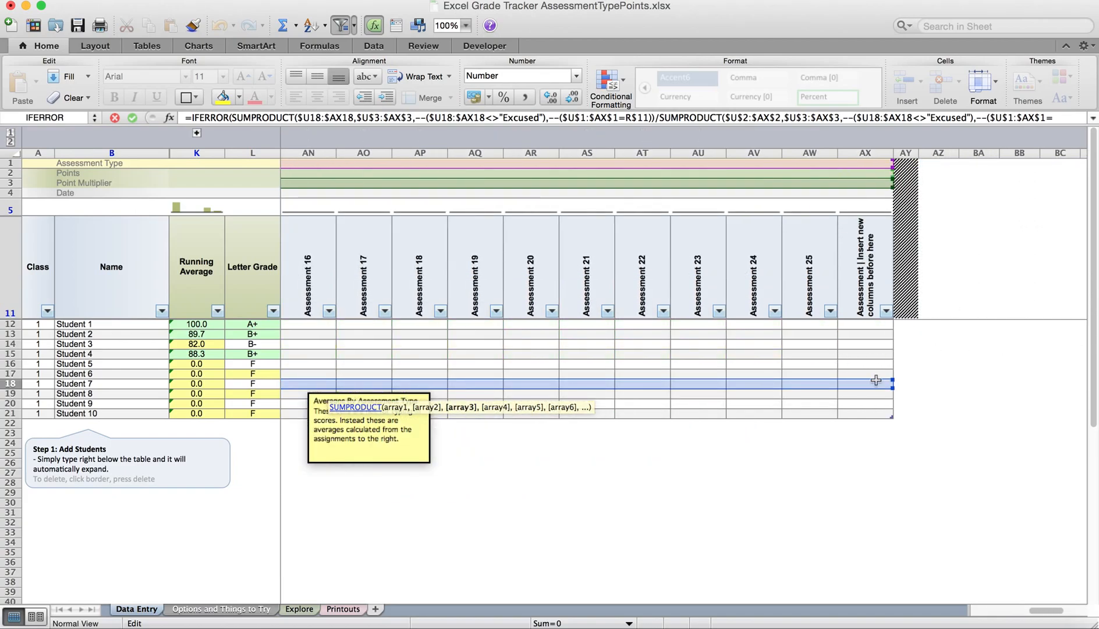
scroll(875, 379, "left", 20)
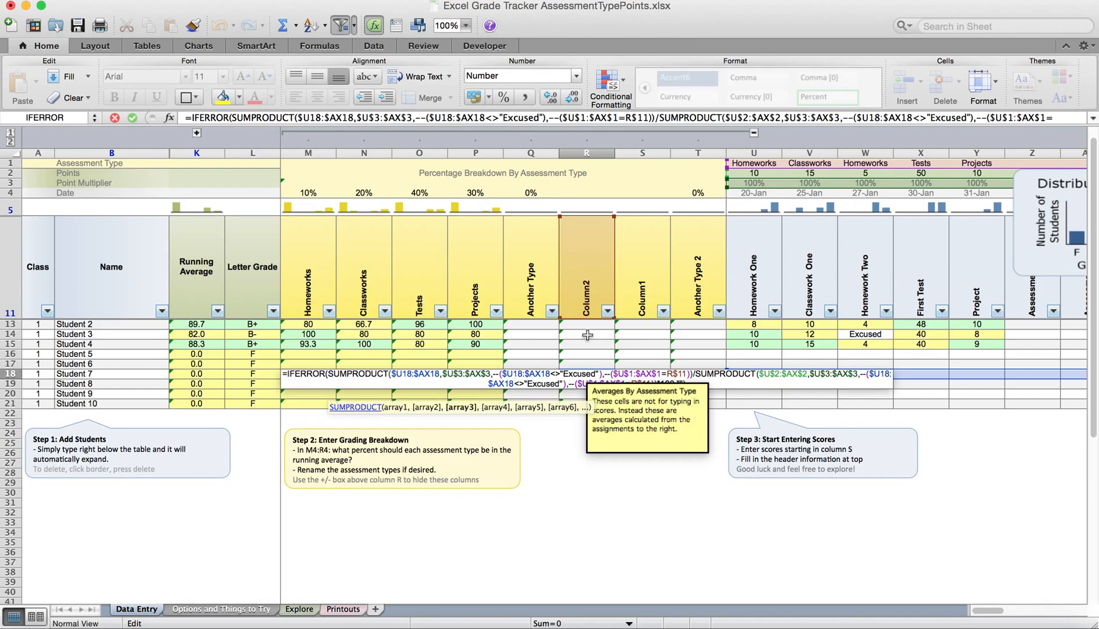
key("Escape")
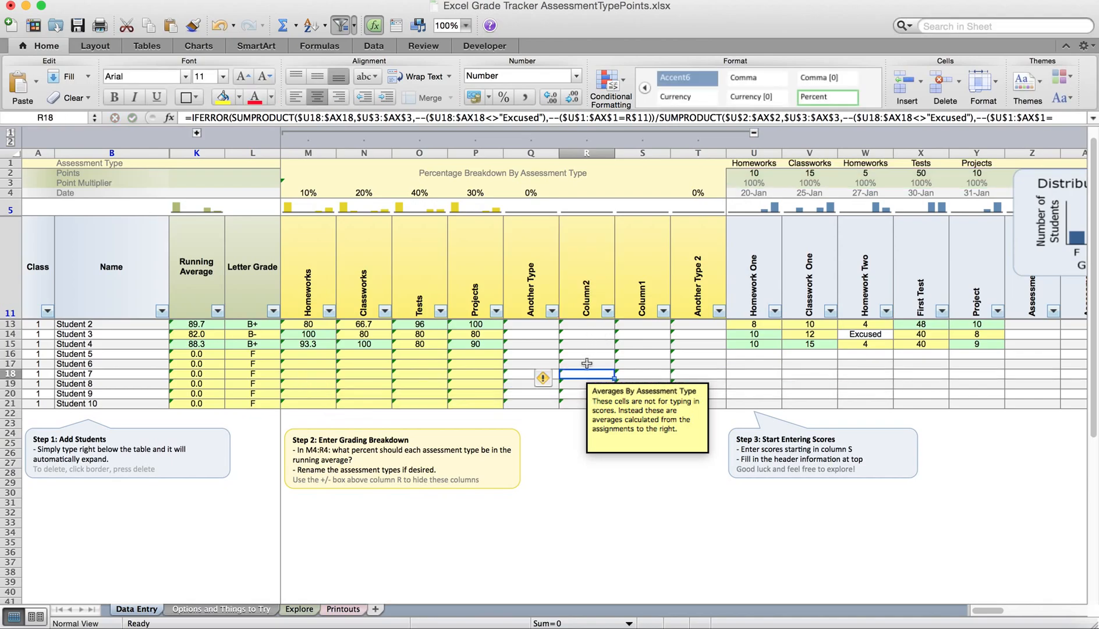
Rename the two new column headers in R11 and S11 as "More Types" and "More types 2".
left_click(590, 304)
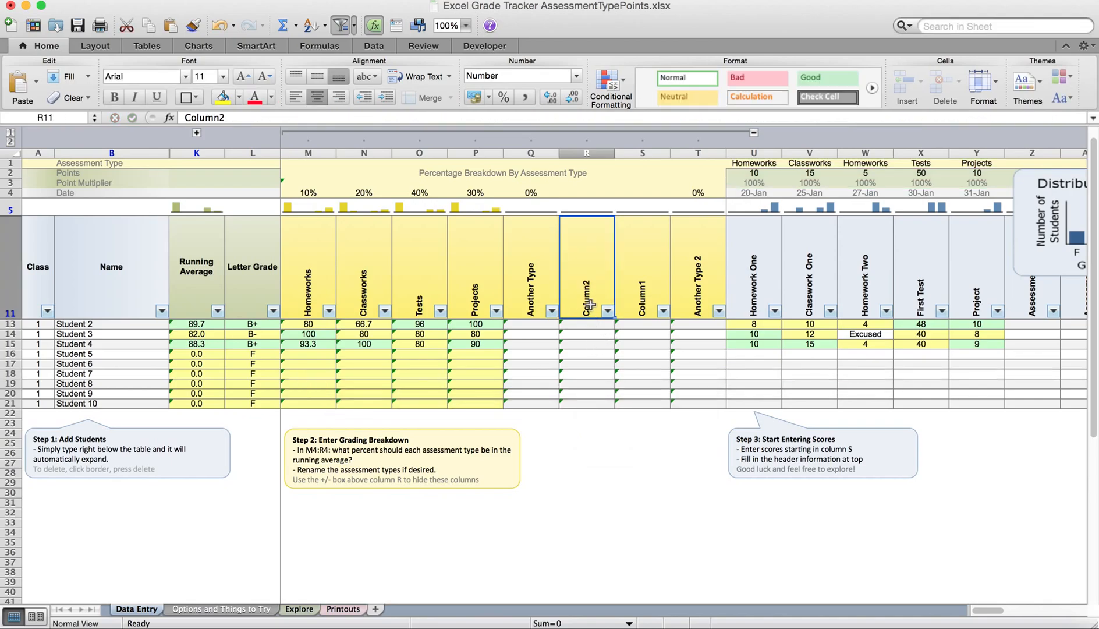
type("More Types")
key("Tab")
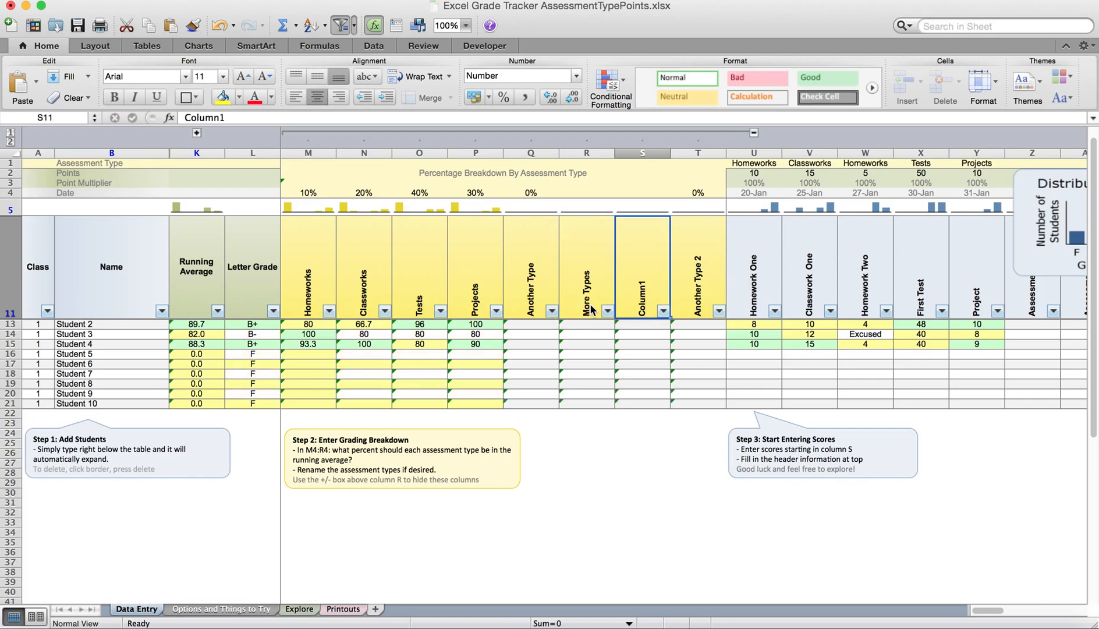
type("More types")
key("Return")
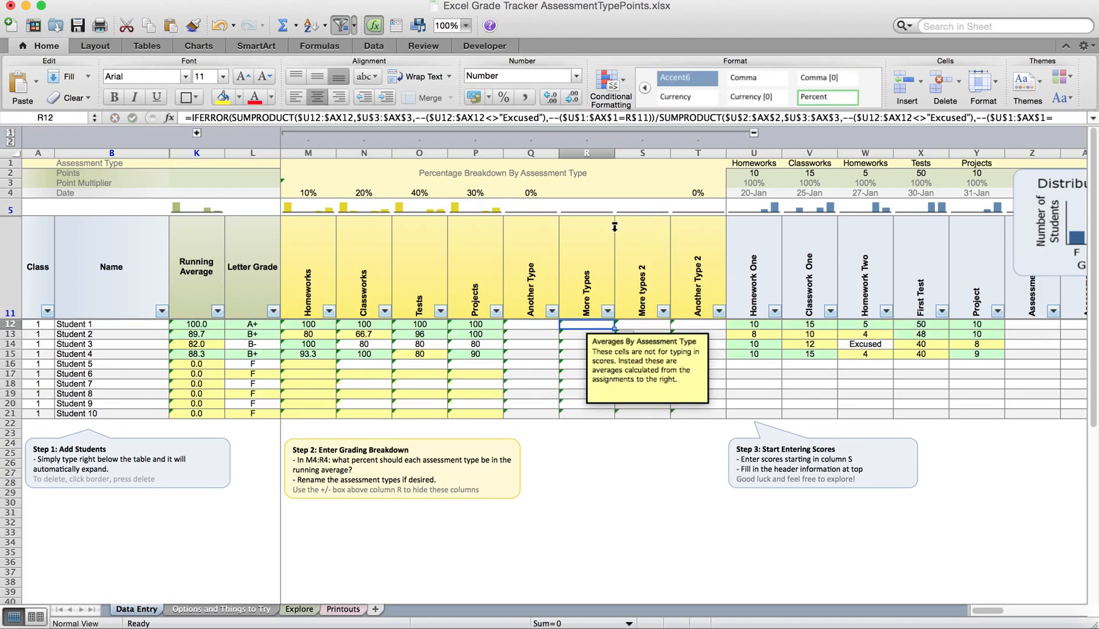
Set the percentage breakdown to 10% for both More Types and More types 2.
left_click(580, 192)
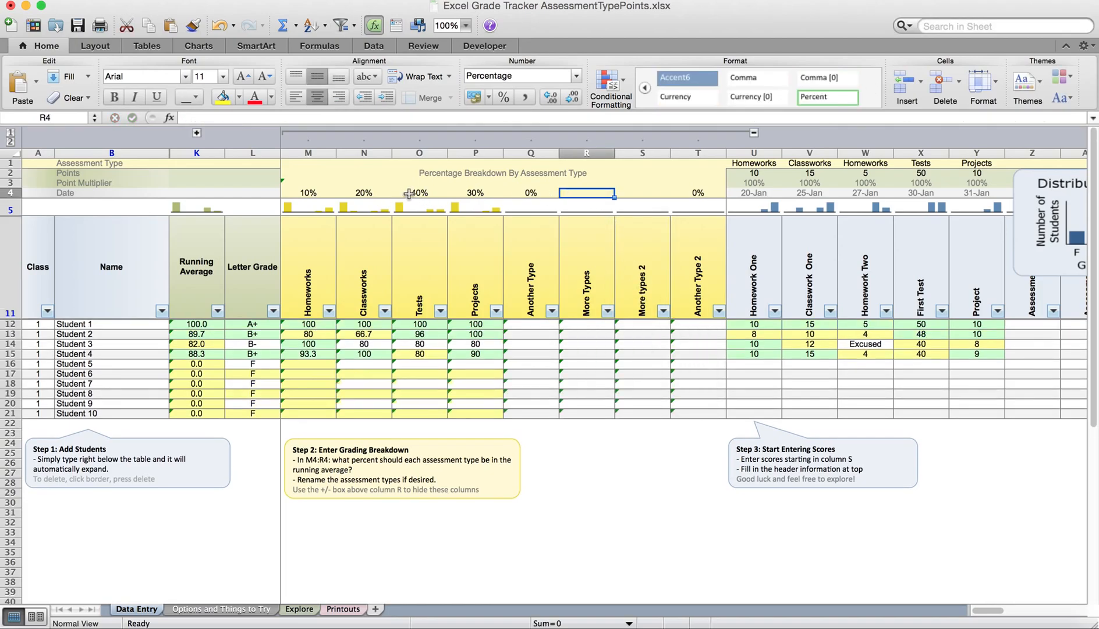
type("10")
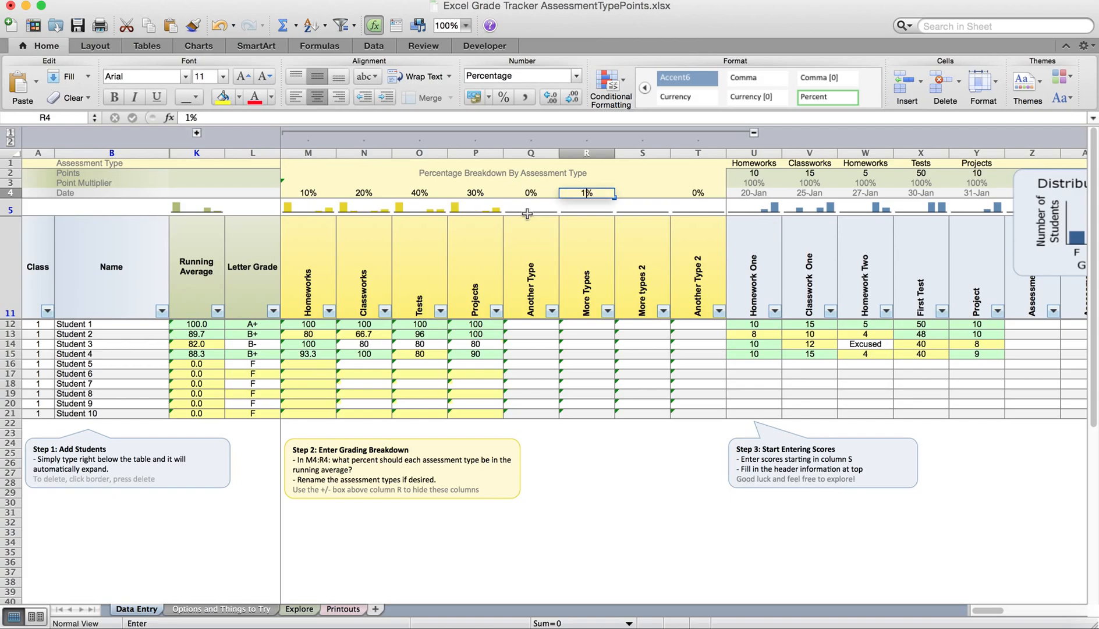
key("Tab")
type("10")
key("Return")
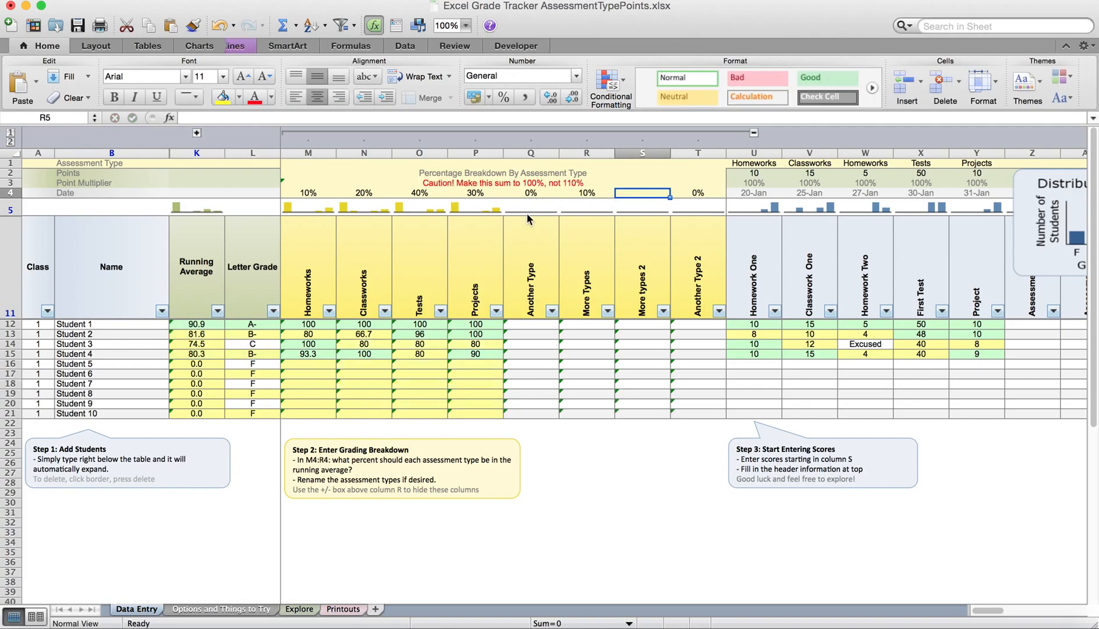
Set the Projects percentage in P4 to 10%.
left_click(476, 190)
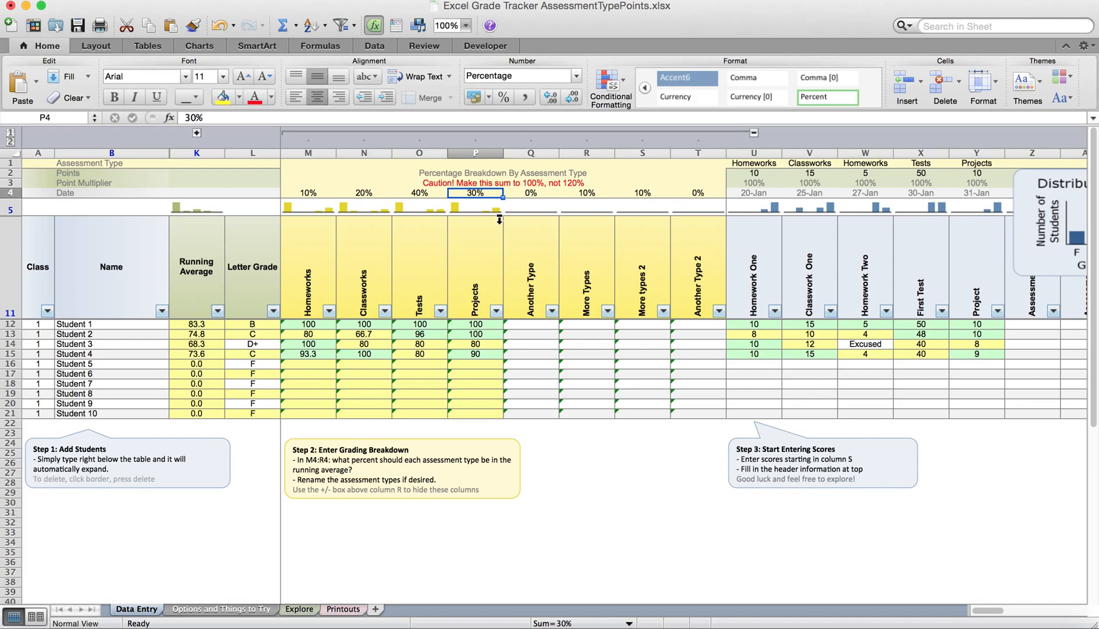
type("10")
key("Return")
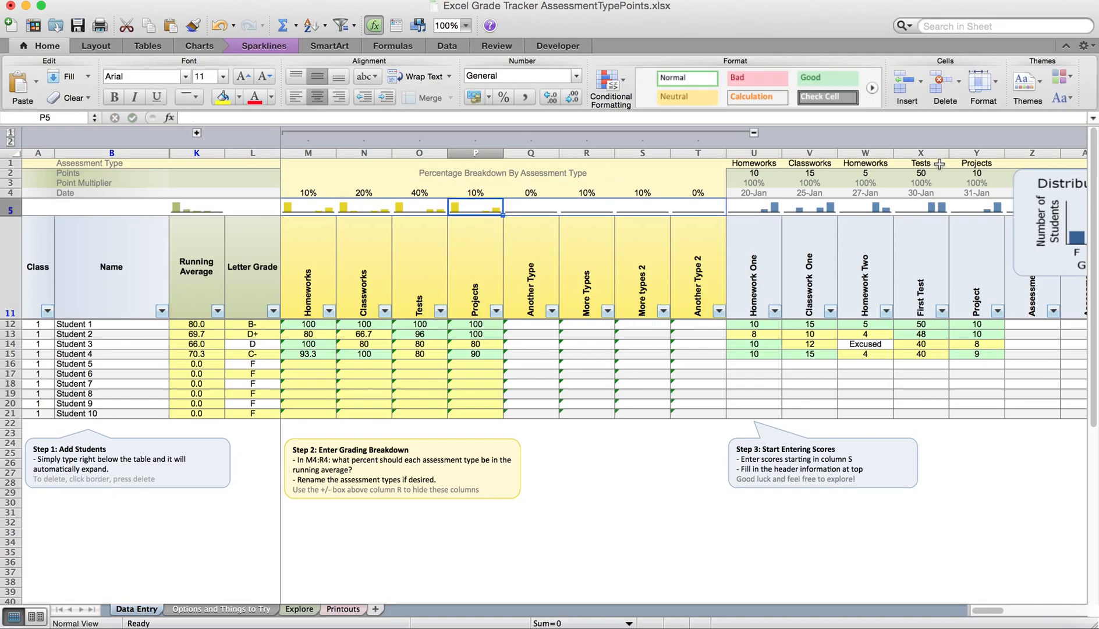
Change the assessment type of the Homework Two column to More types 2.
left_click(853, 164)
left_click(900, 165)
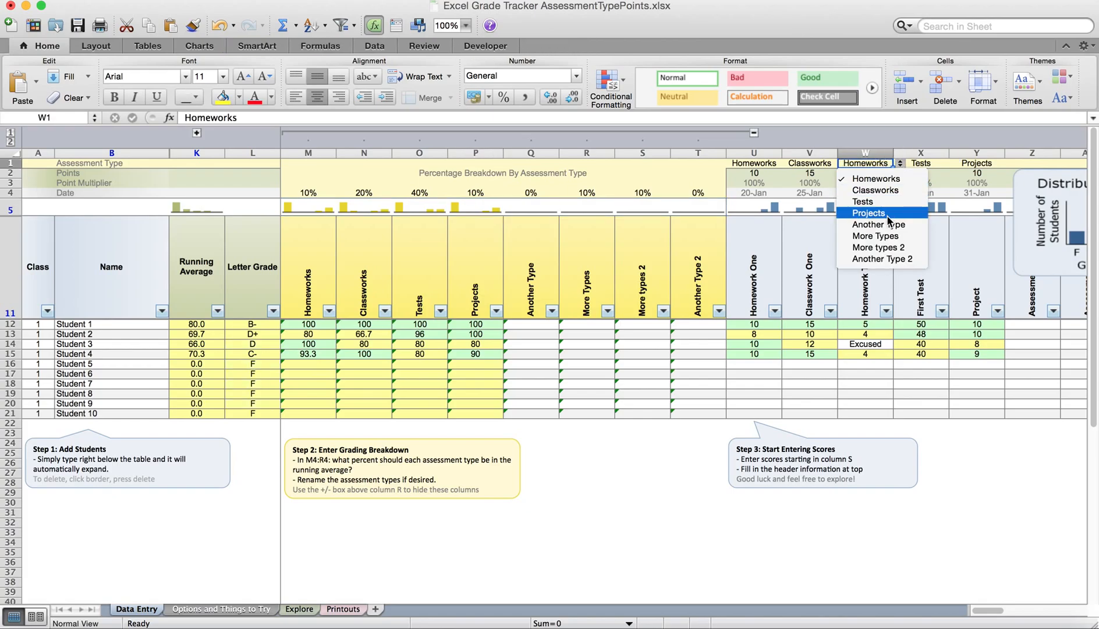
left_click(895, 248)
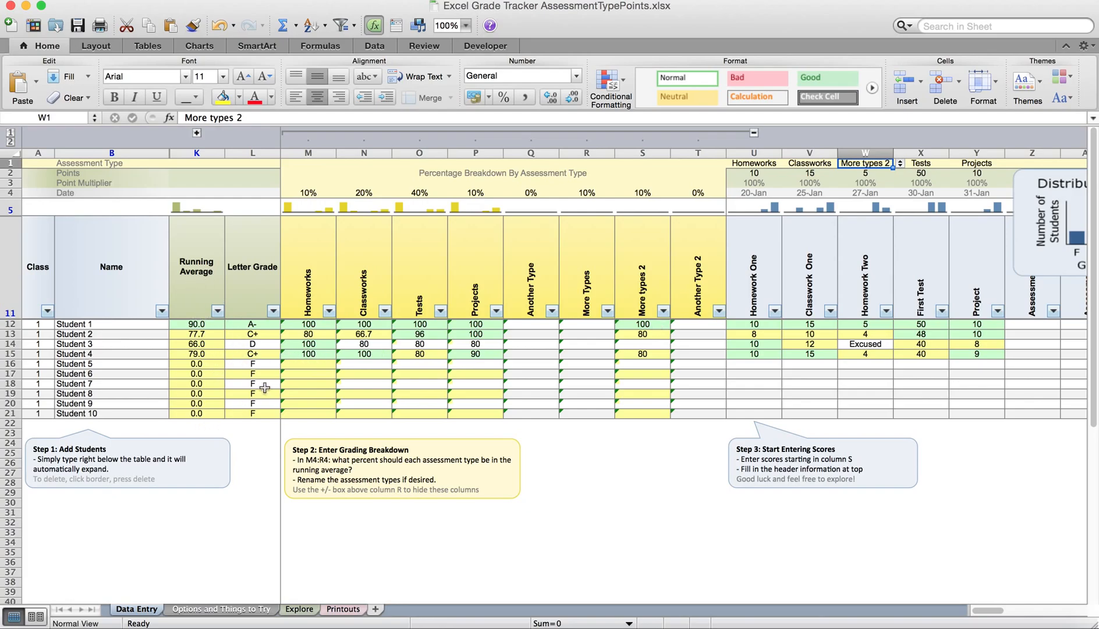
Examine Student 1's running average formula and check the range name assigned to the percentage cells M4:T4.
double_click(216, 328)
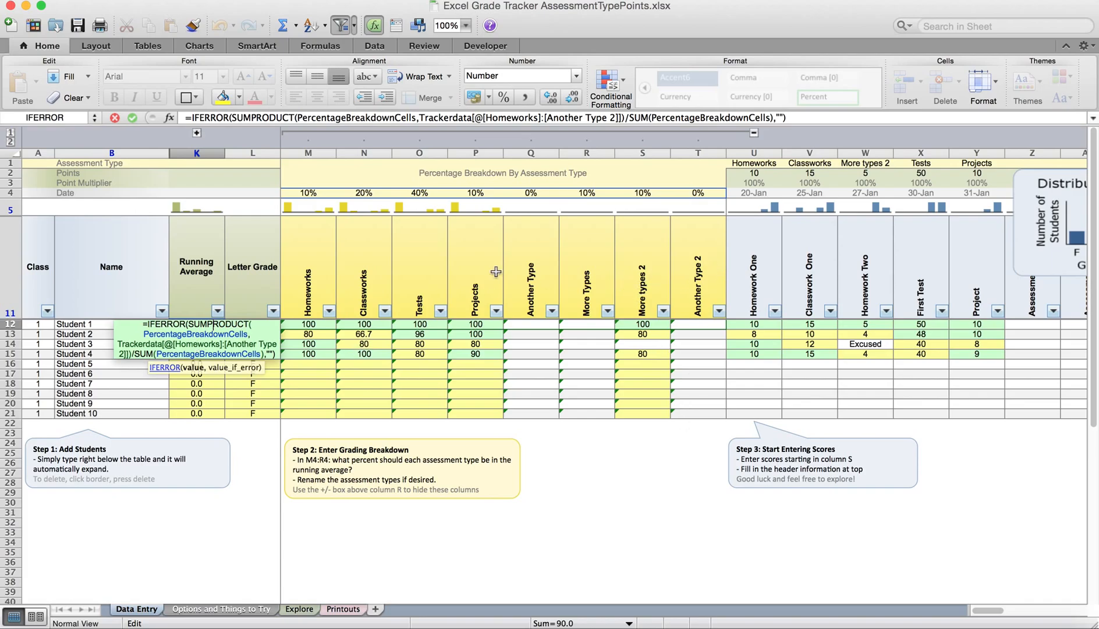
key("Return")
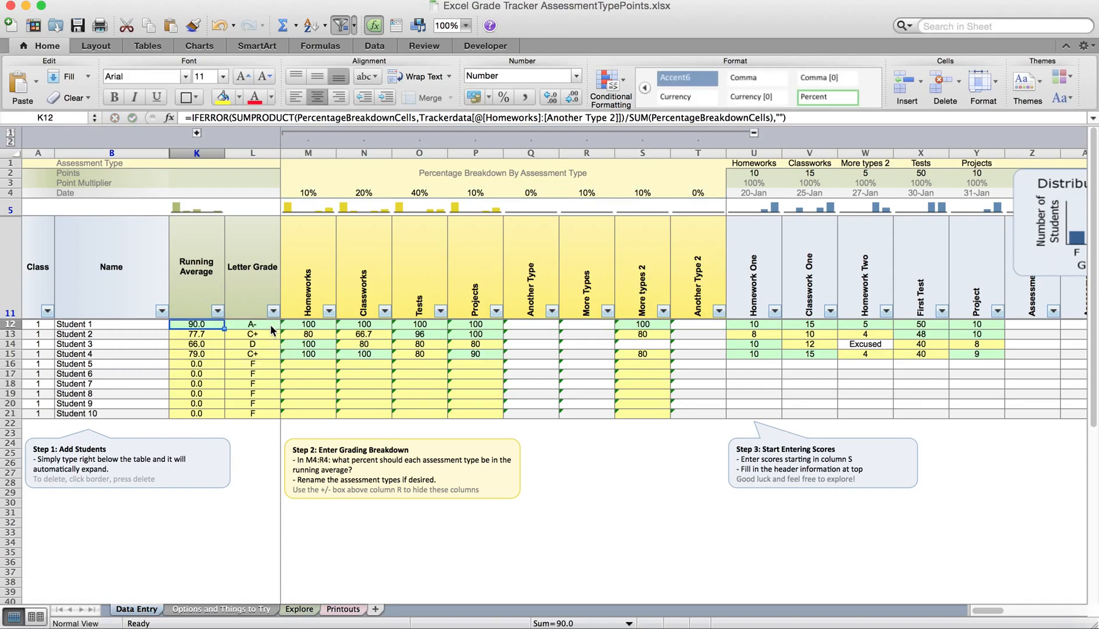
left_click_drag(309, 195, 707, 194)
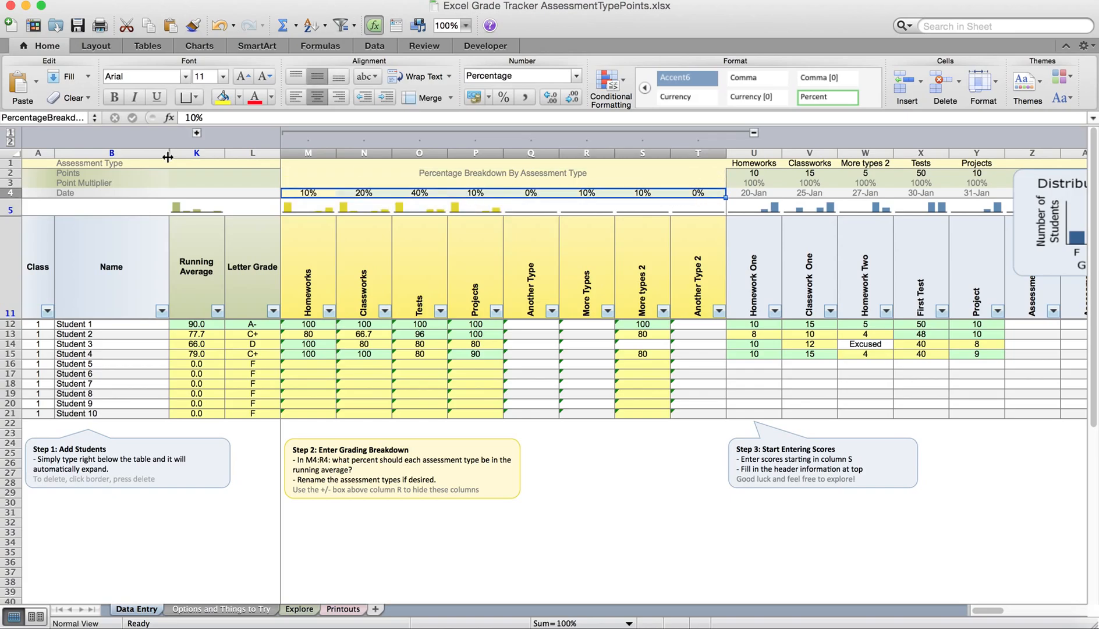
left_click(55, 119)
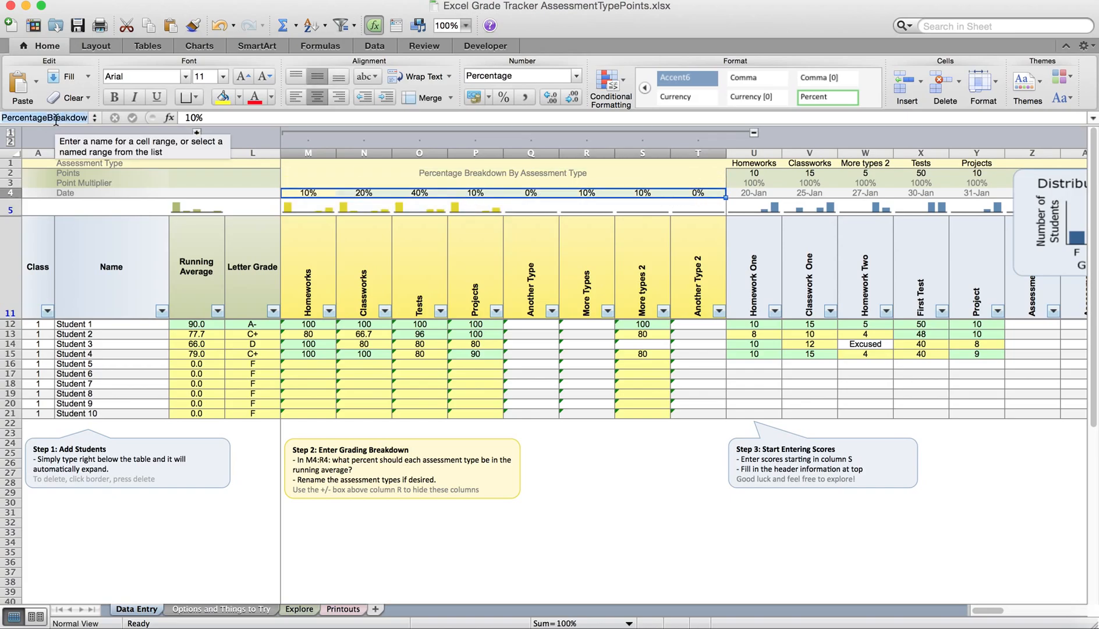
key("Return")
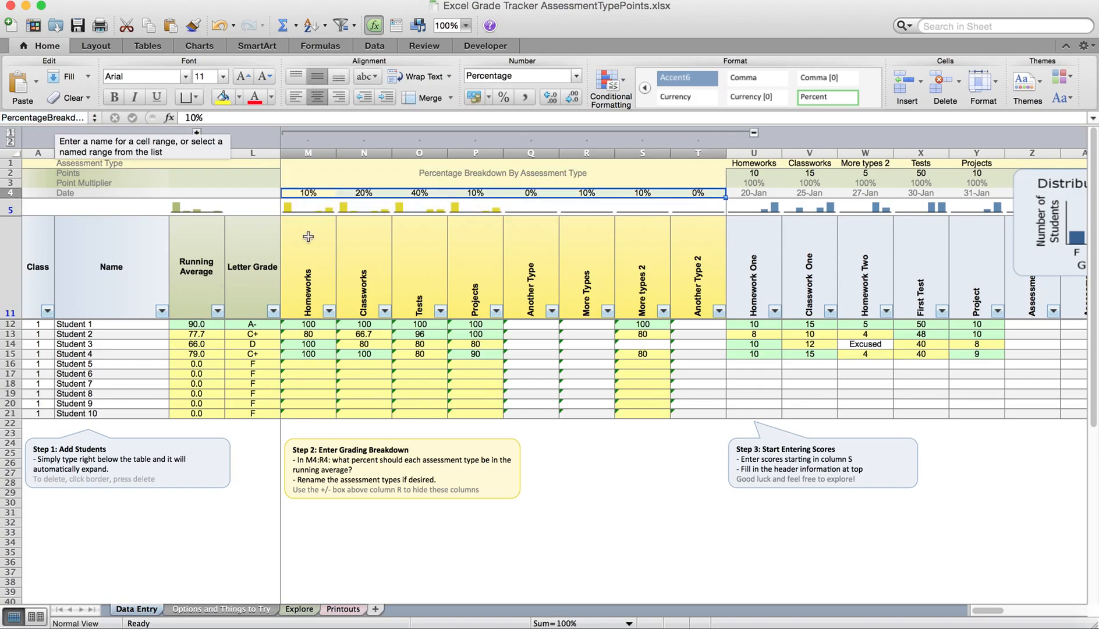
left_click(413, 265)
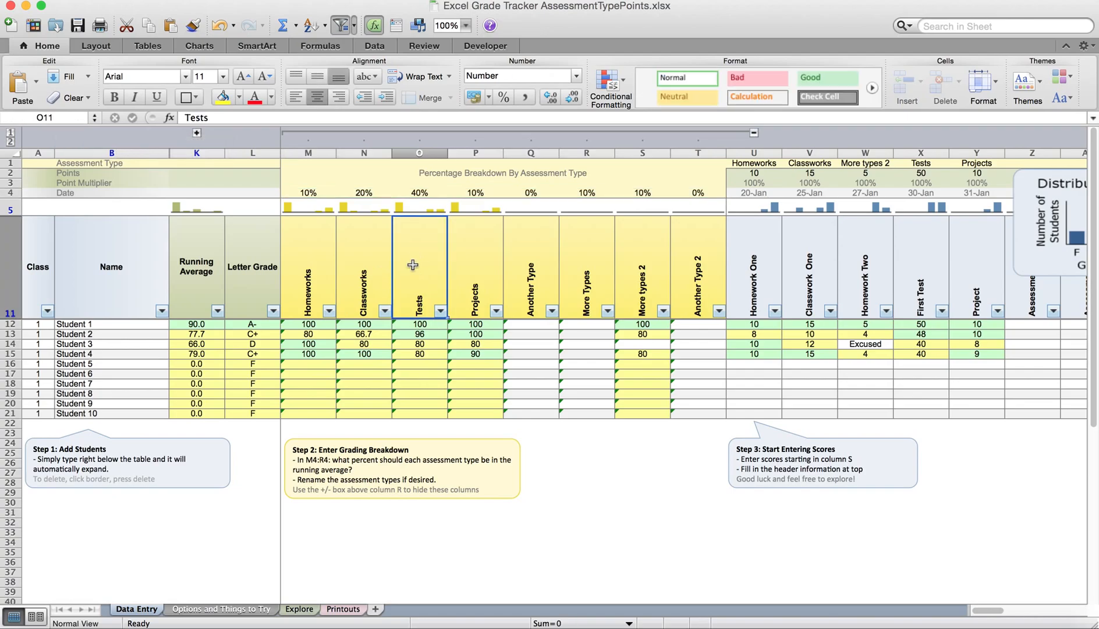
Unhide the tally rows between rows 5 and 11 that feed the distribution sparklines.
left_click(545, 206)
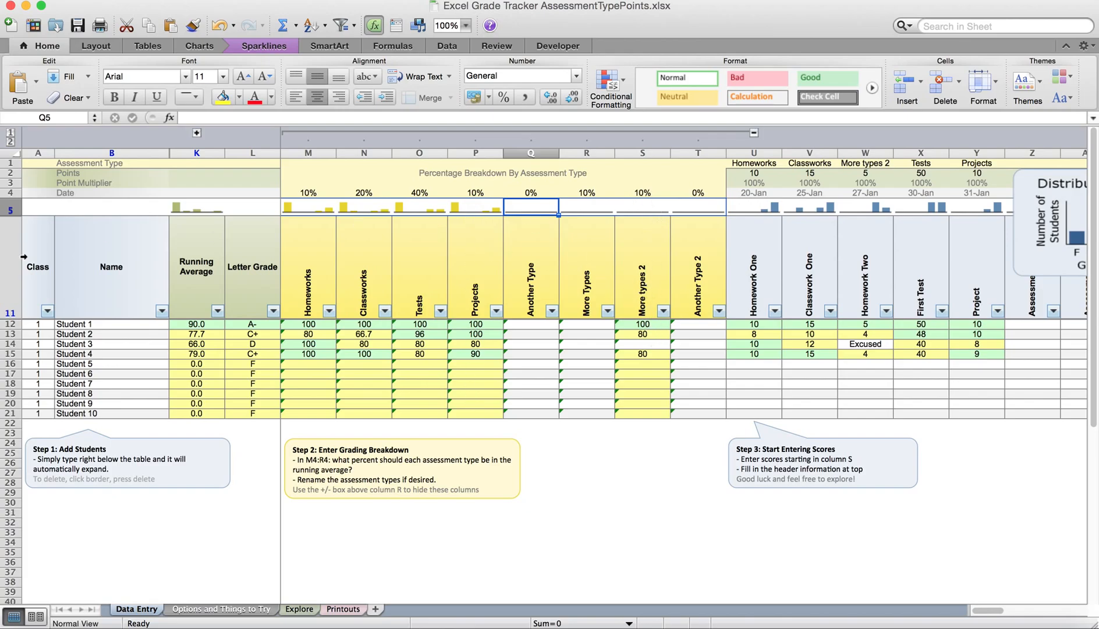
left_click_drag(9, 210, 11, 313)
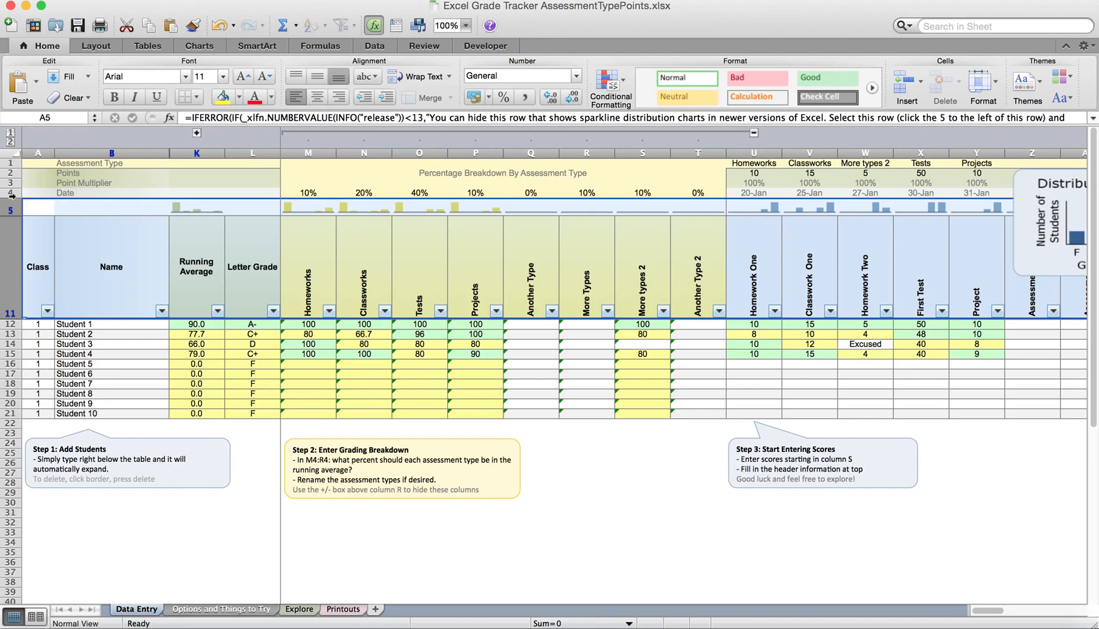
right_click(14, 284)
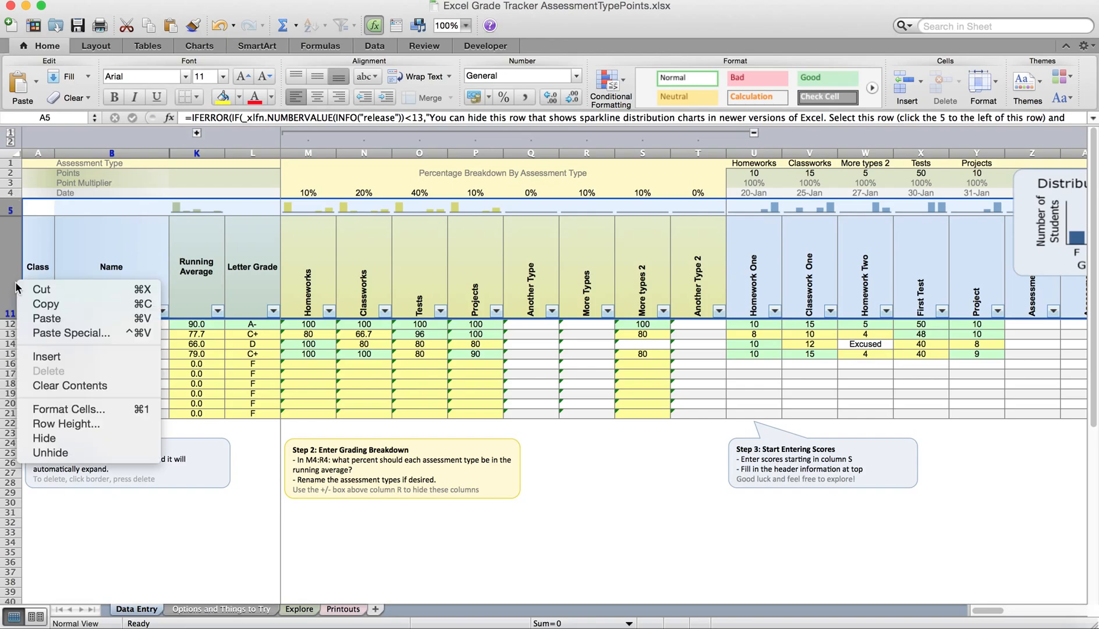
left_click(84, 459)
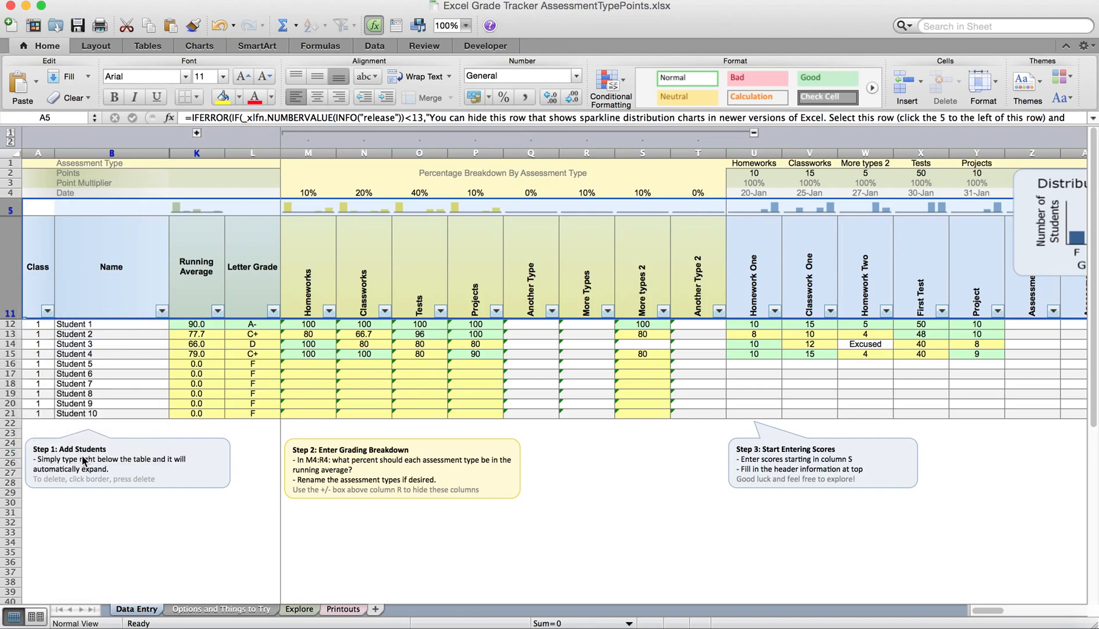
left_click(597, 227)
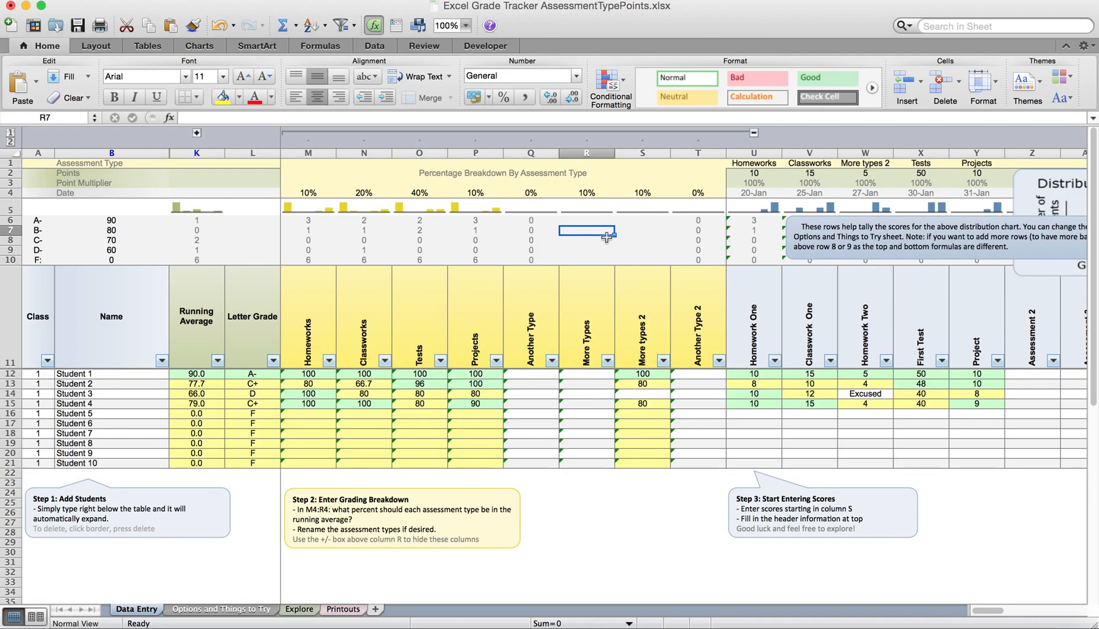
Fill the tally formulas from Q6:Q10 across through column S, and hide tally rows 6 to 10.
left_click_drag(541, 221, 656, 268)
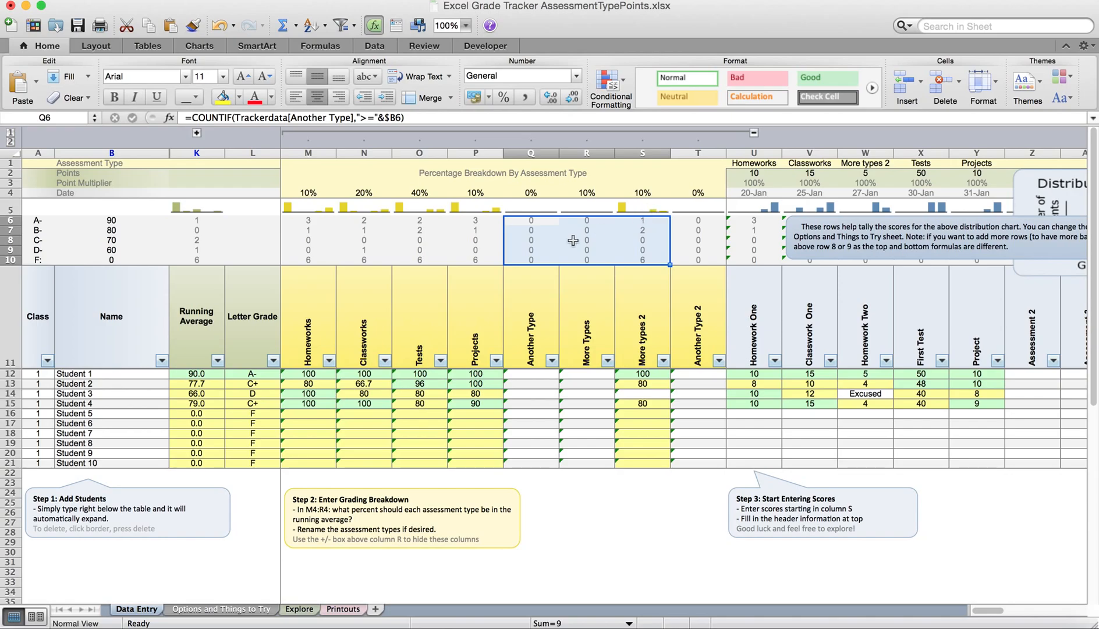
left_click_drag(9, 221, 10, 260)
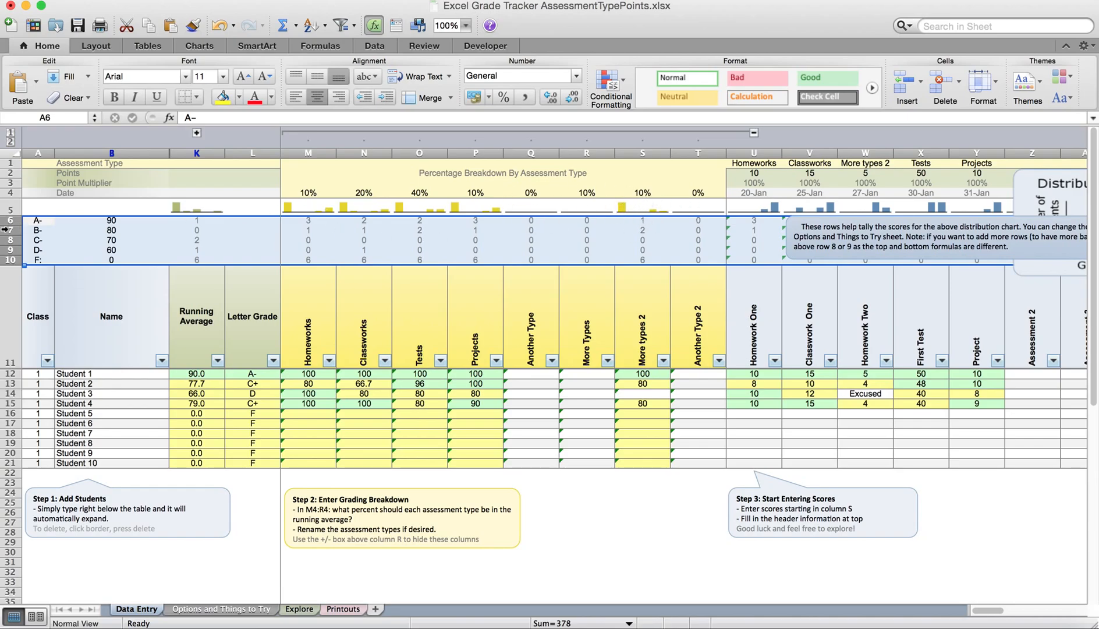
right_click(9, 232)
left_click(50, 388)
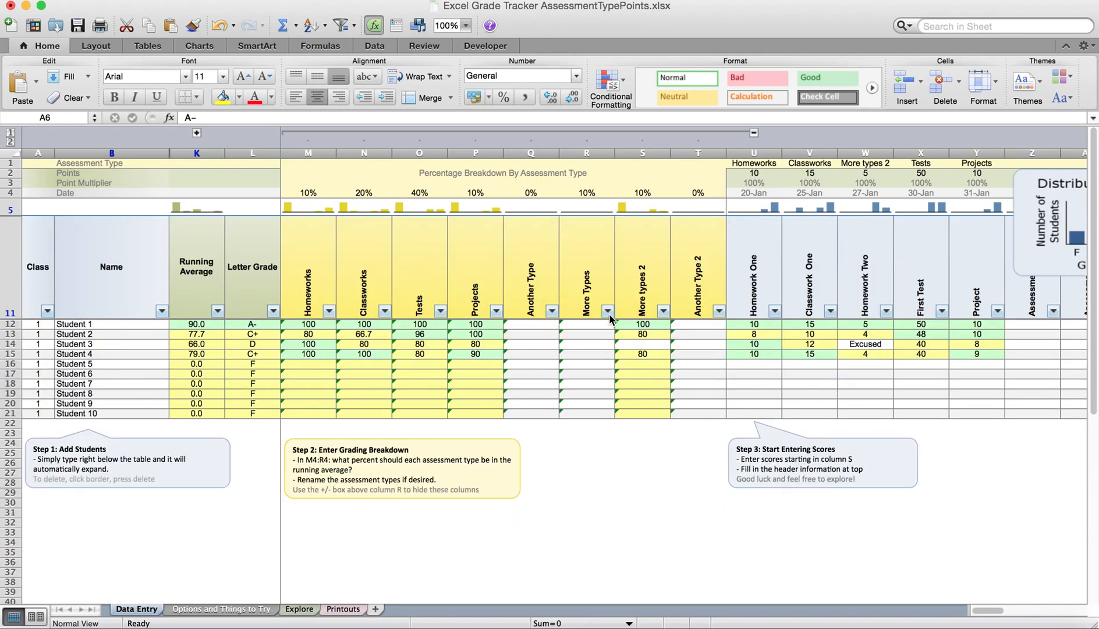
Examine the More types 2 average formula for Student 1, and the rows for the two added types on the Printouts sheet.
left_click(651, 324)
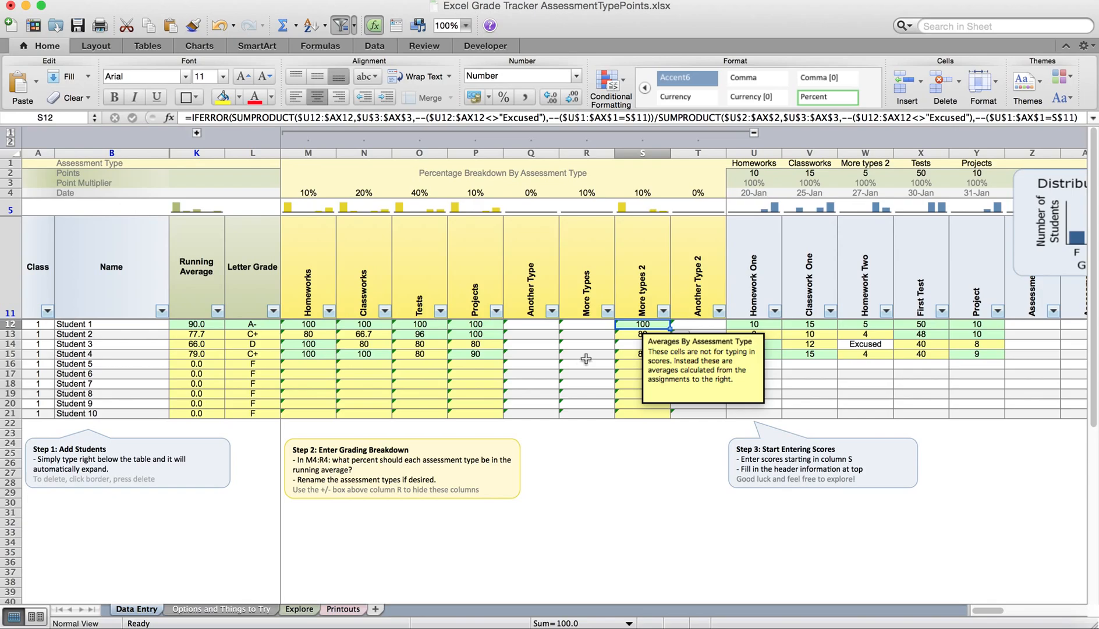
left_click(343, 609)
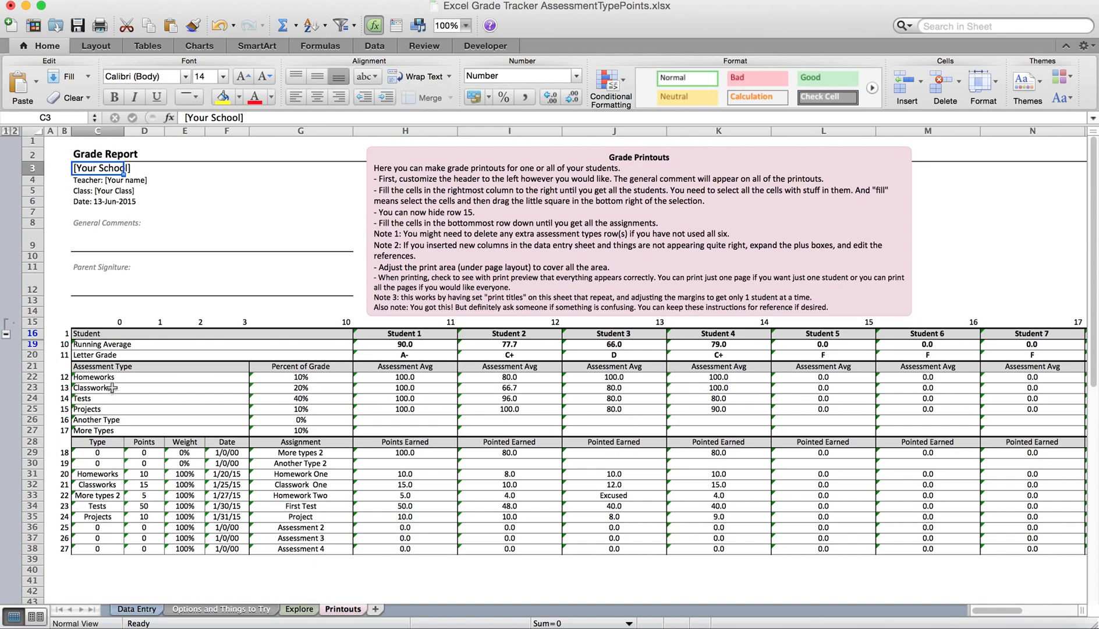
left_click(311, 452)
left_click(312, 464)
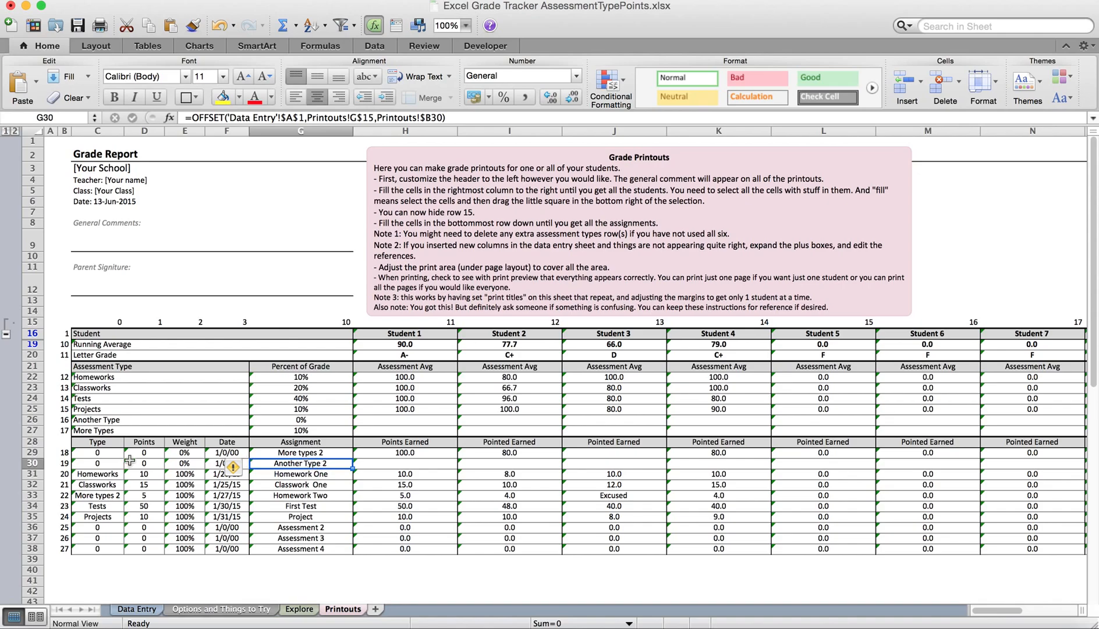
Insert two rows above the More Types row (row 27) in the grade report's assessment type section.
left_click(32, 443)
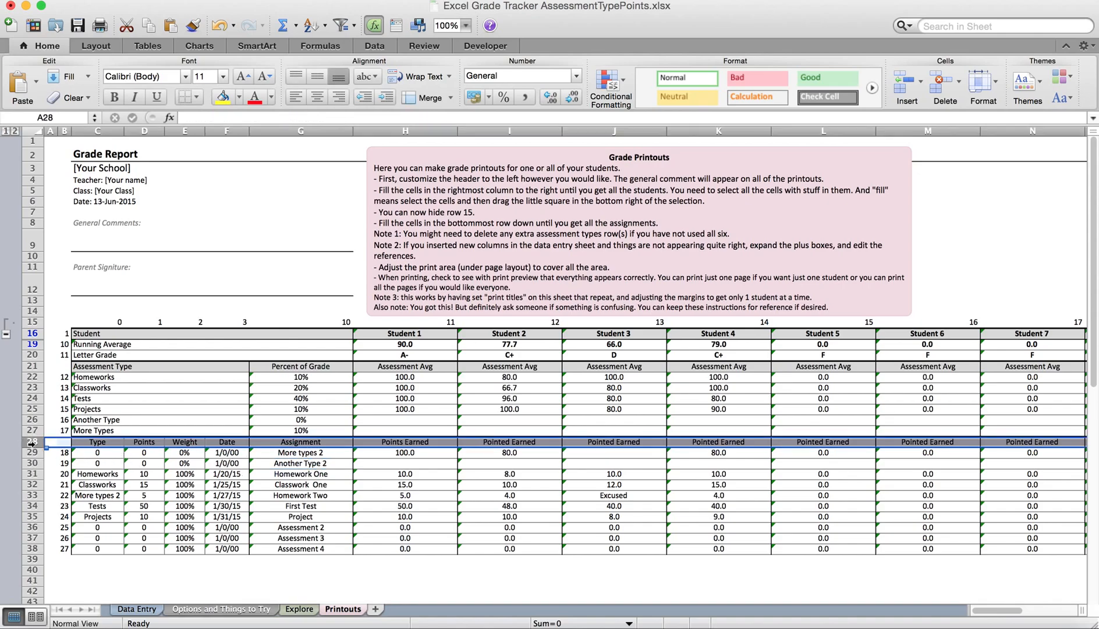
left_click(29, 430)
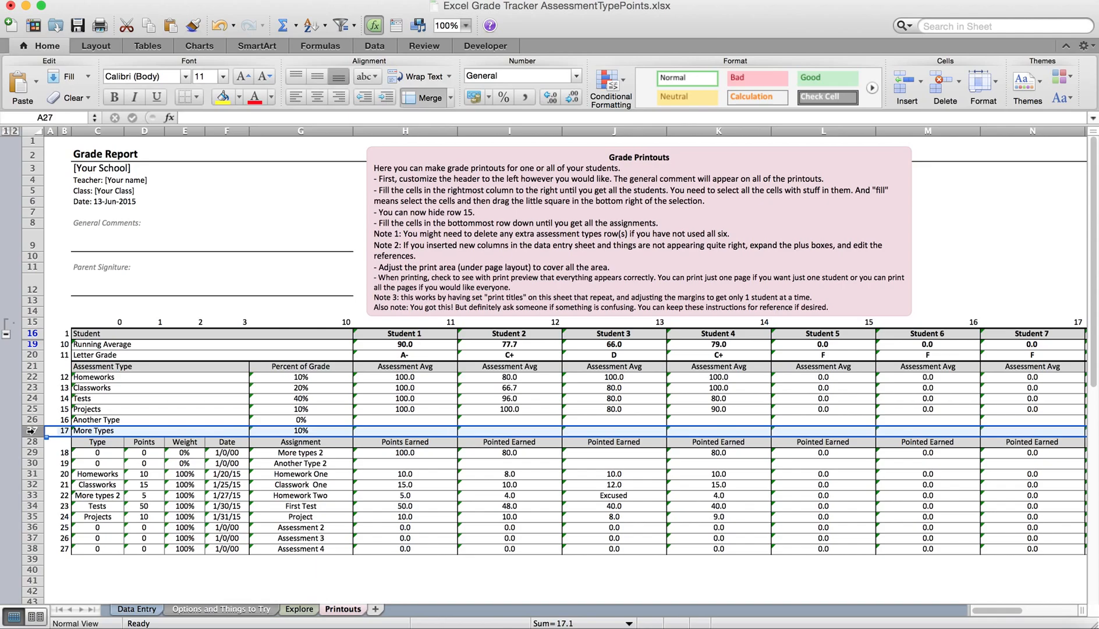
right_click(31, 430)
left_click(64, 503)
right_click(31, 431)
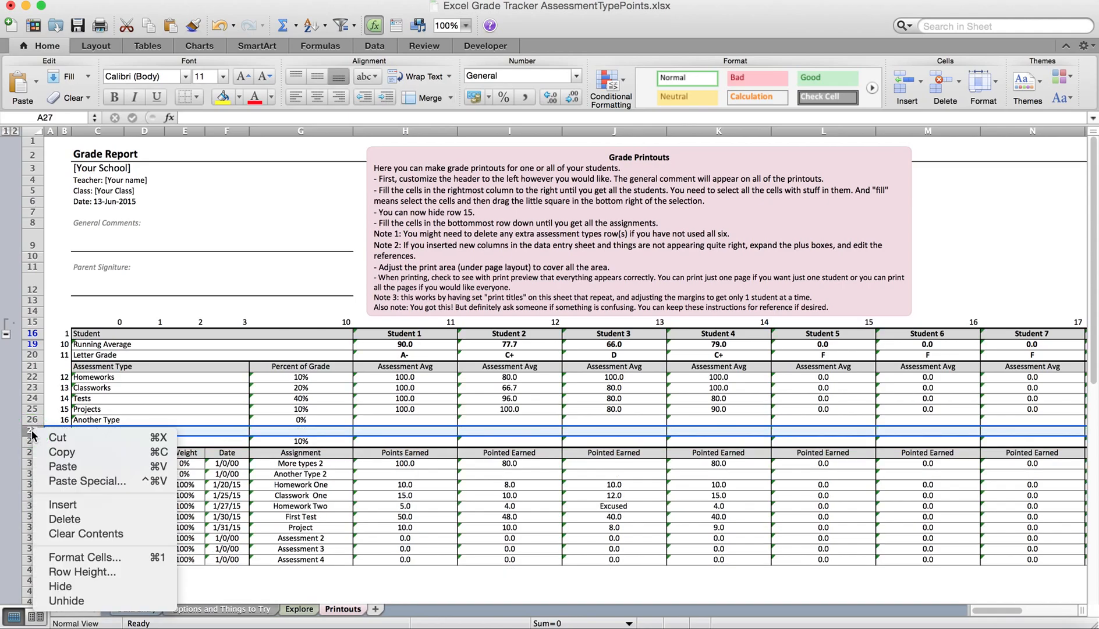
left_click(61, 502)
left_click(211, 502)
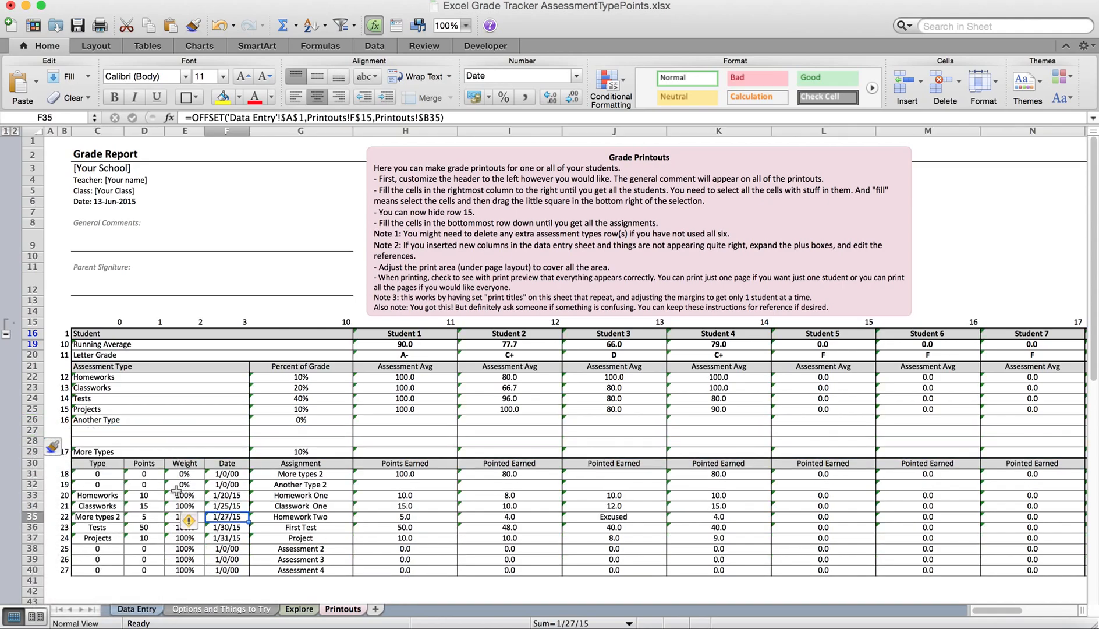
Unmerge the Another Type label cells in row 26 of the grade report.
left_click(129, 423)
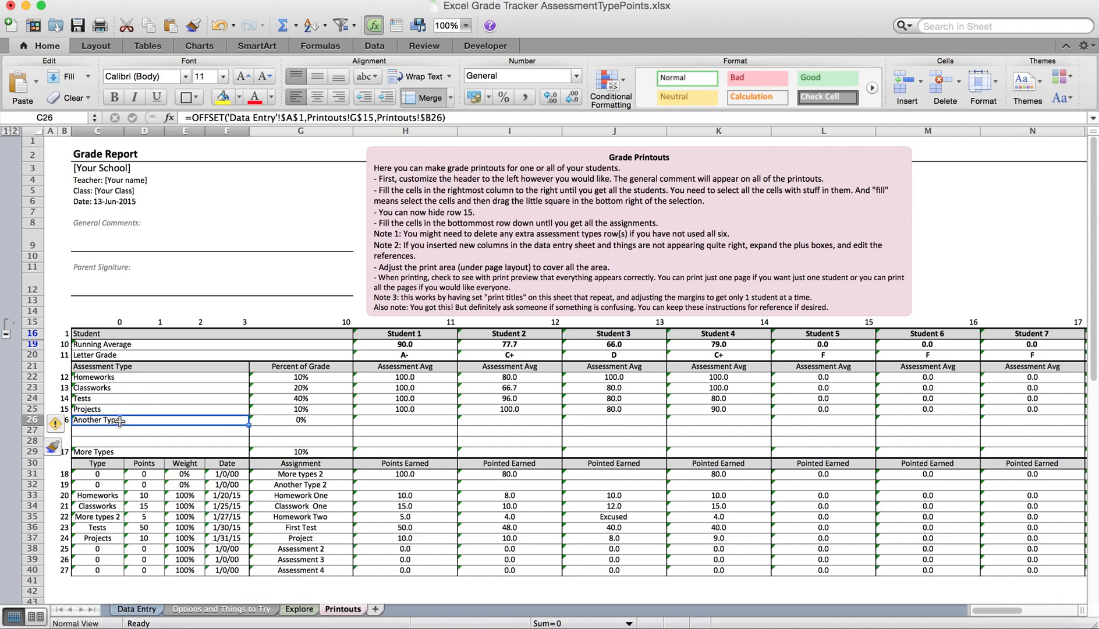
left_click(450, 98)
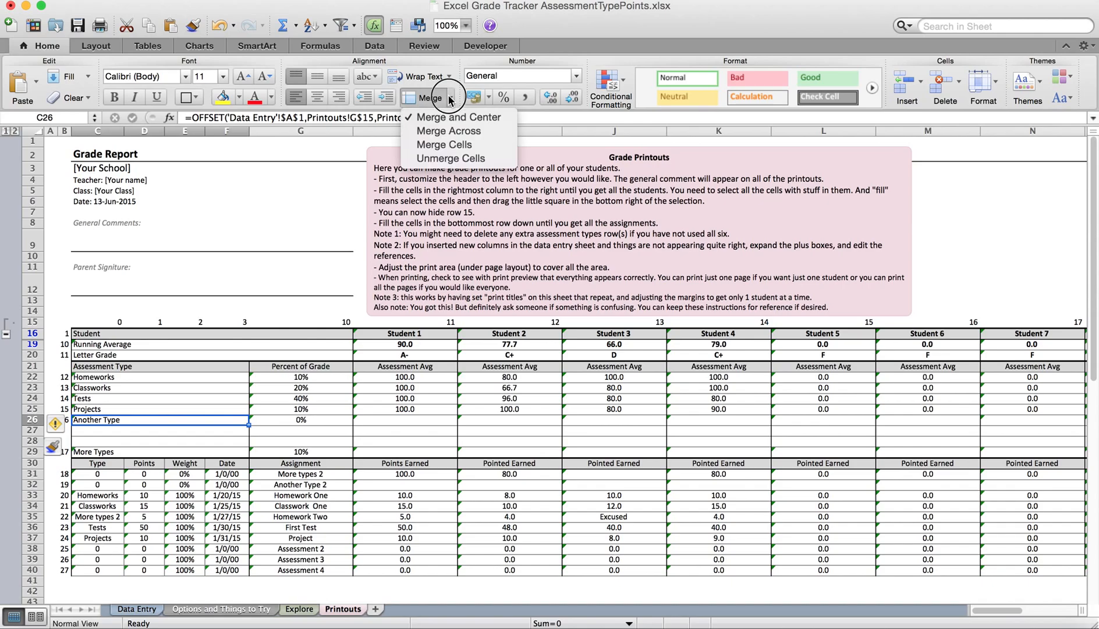
left_click(450, 158)
left_click(217, 430)
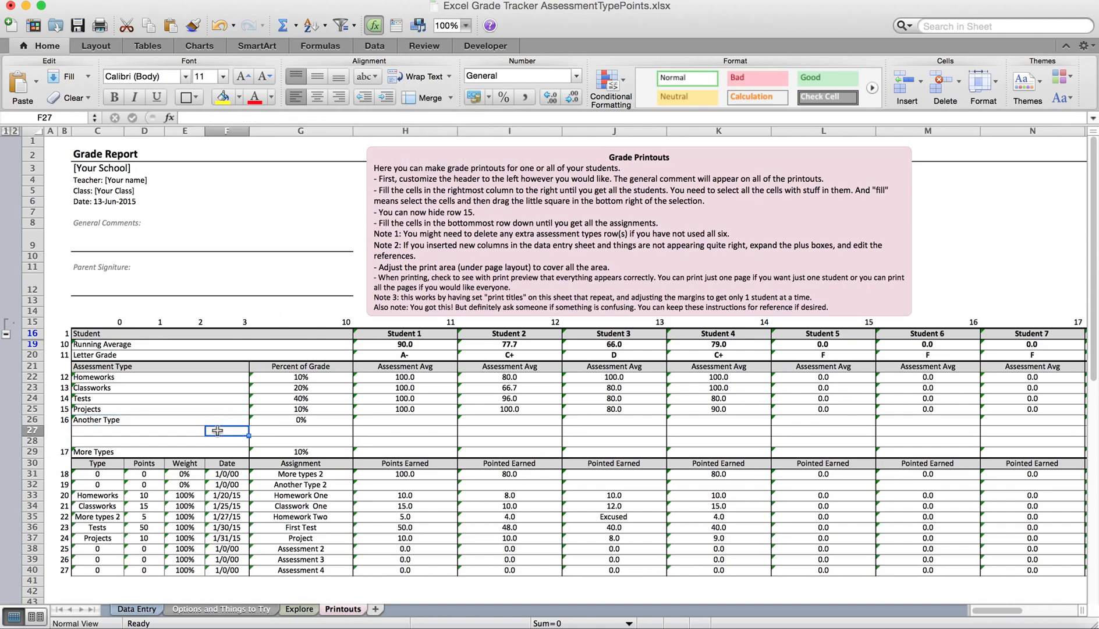
Fill the Another Type row formulas in C26:Q26 down through the two inserted rows, to row 28.
left_click_drag(95, 419, 769, 443)
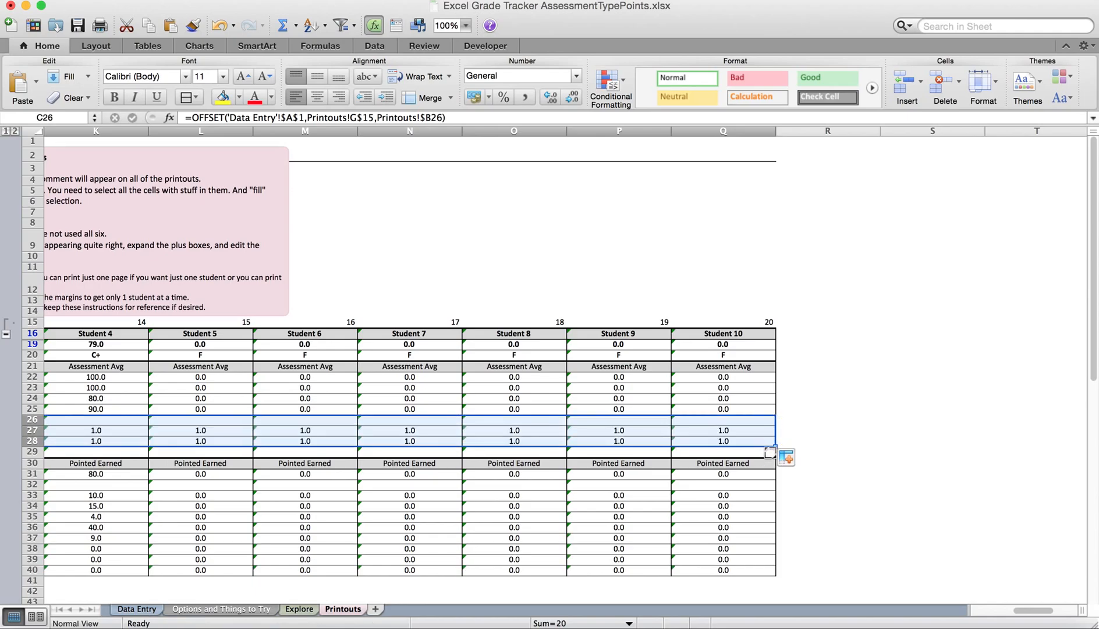
scroll(503, 435, "left", 6)
scroll(503, 435, "down", 1)
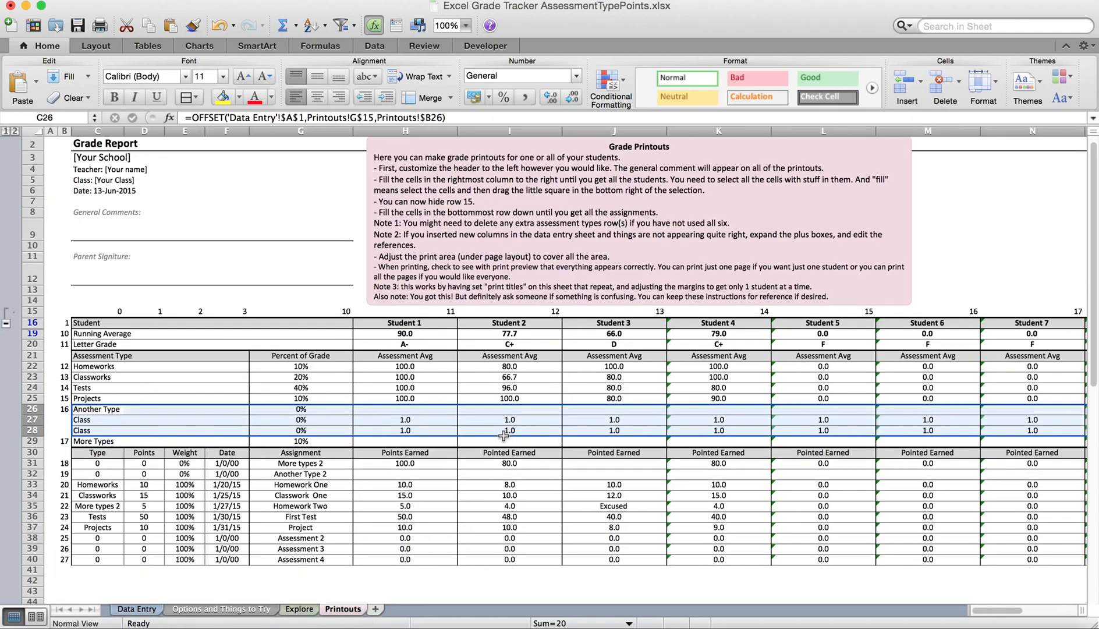
left_click(116, 420)
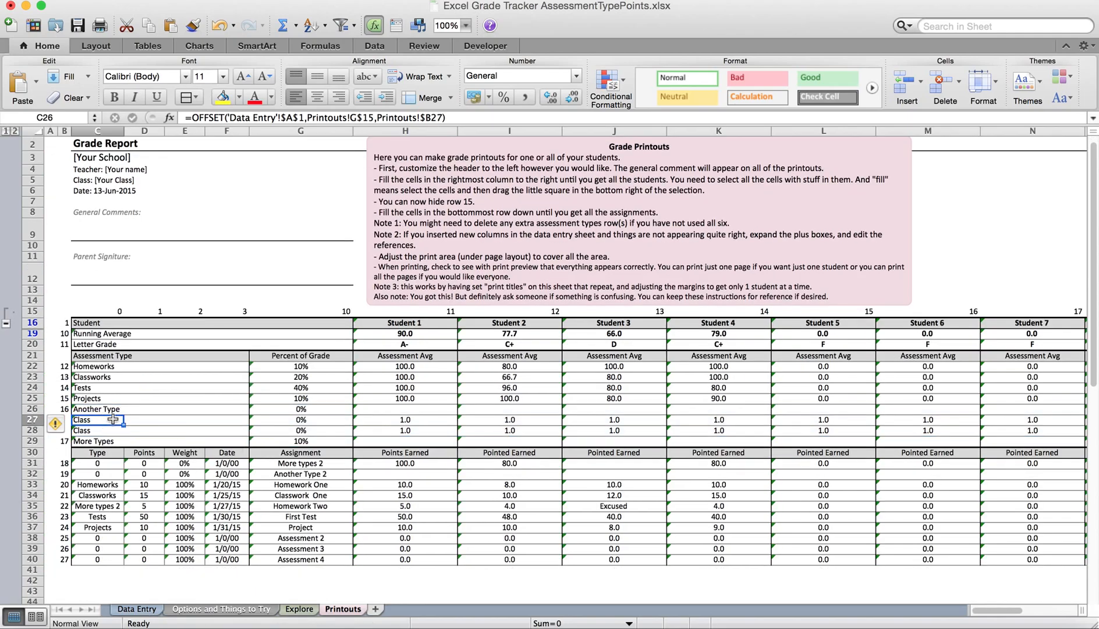
Fill the index formula in B26 down to B29, and set the first assignment row's index in B31 to 20.
left_click(64, 409)
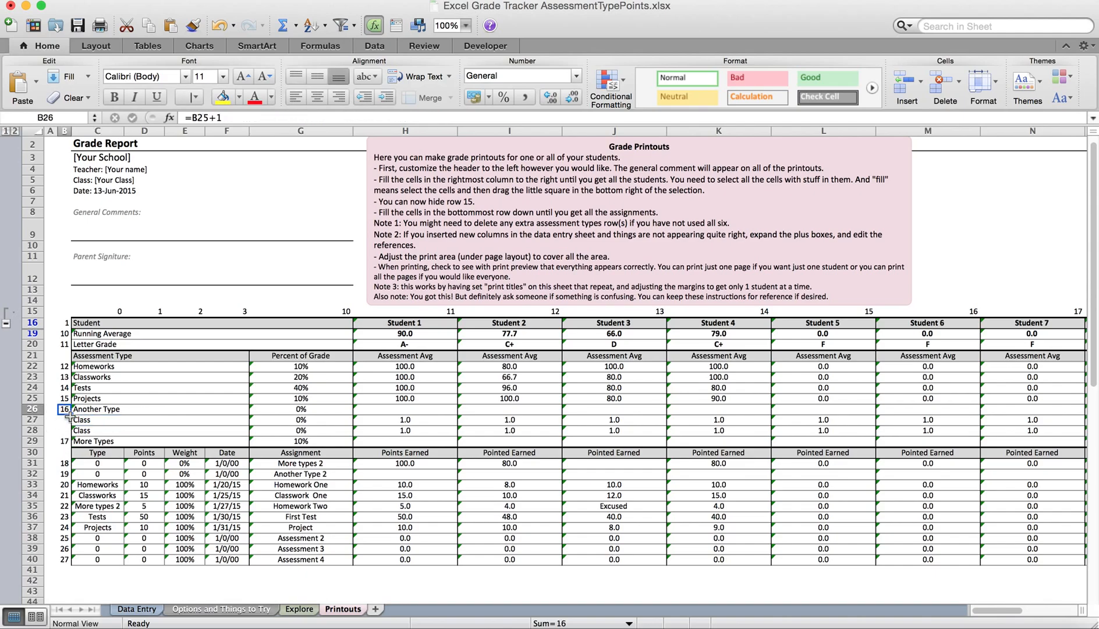
left_click_drag(69, 413, 66, 443)
left_click(64, 464)
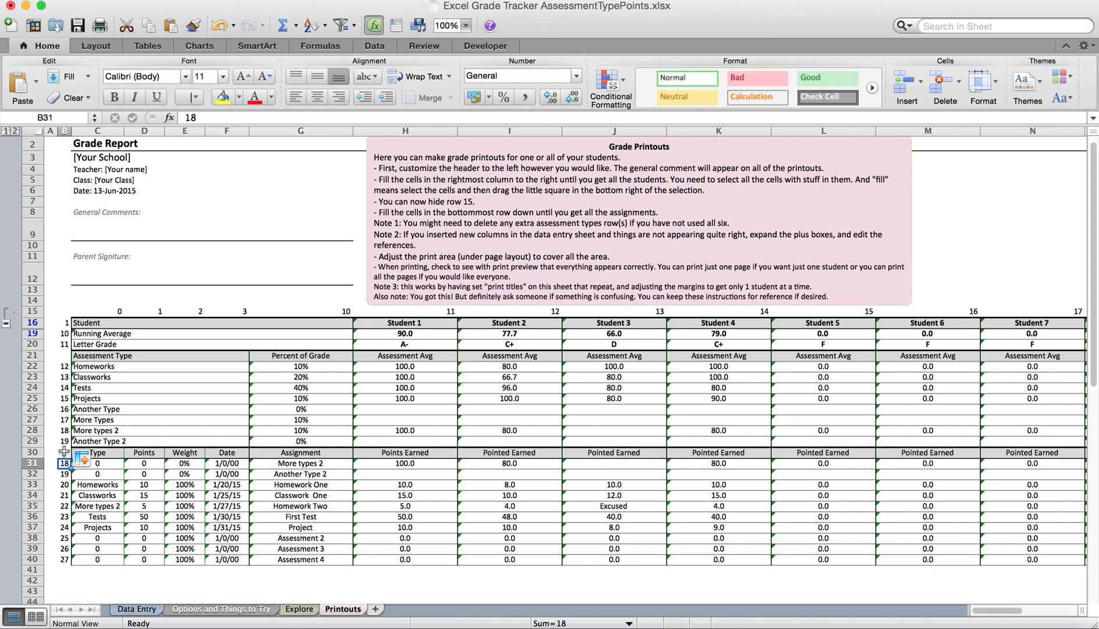
type("20")
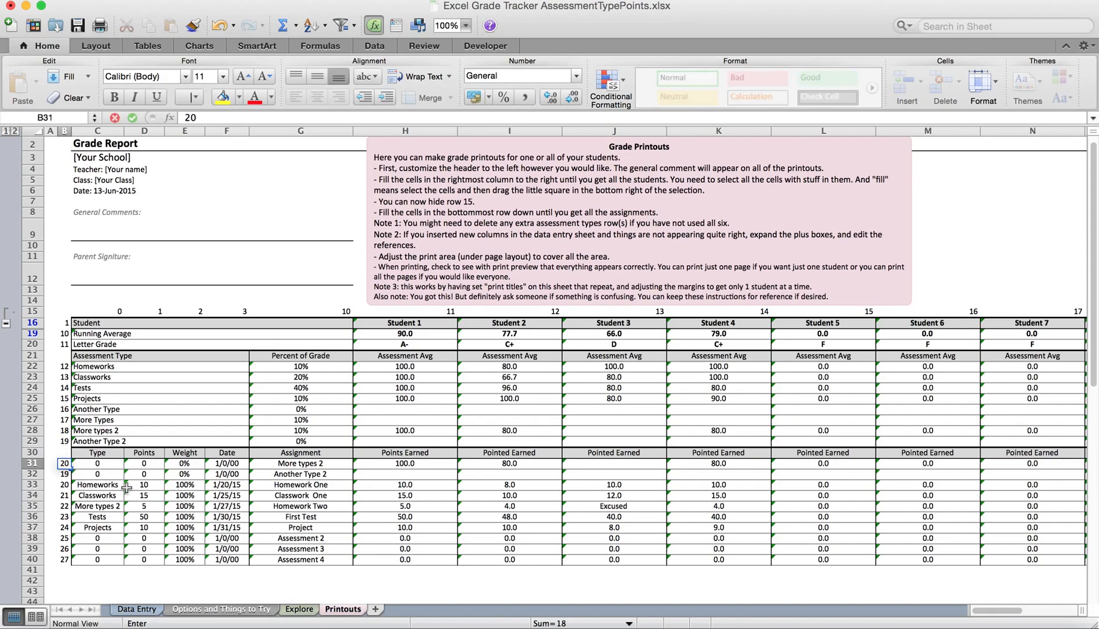
key("Return")
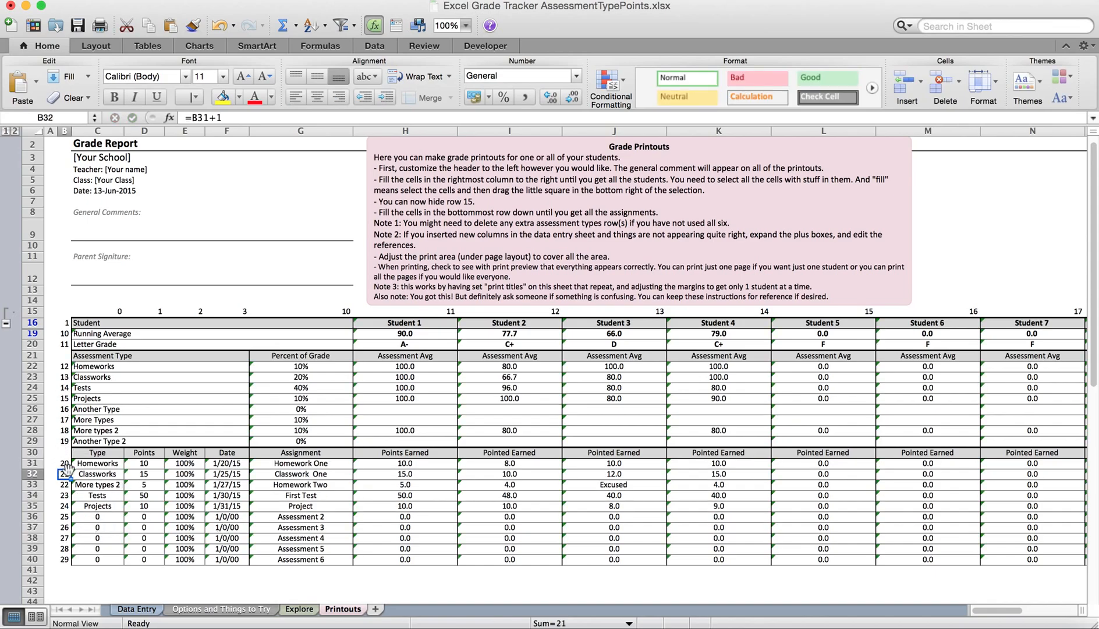
Check the type formulas of the assignment rows on the Printouts sheet against the Data Entry sheet.
left_click(98, 463)
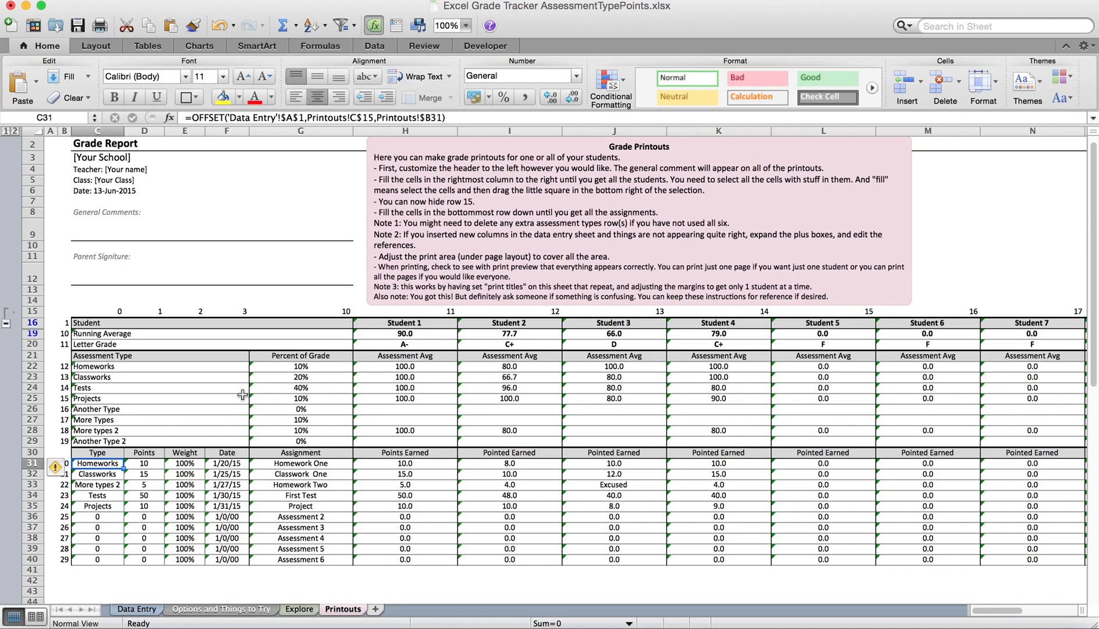
left_click(136, 608)
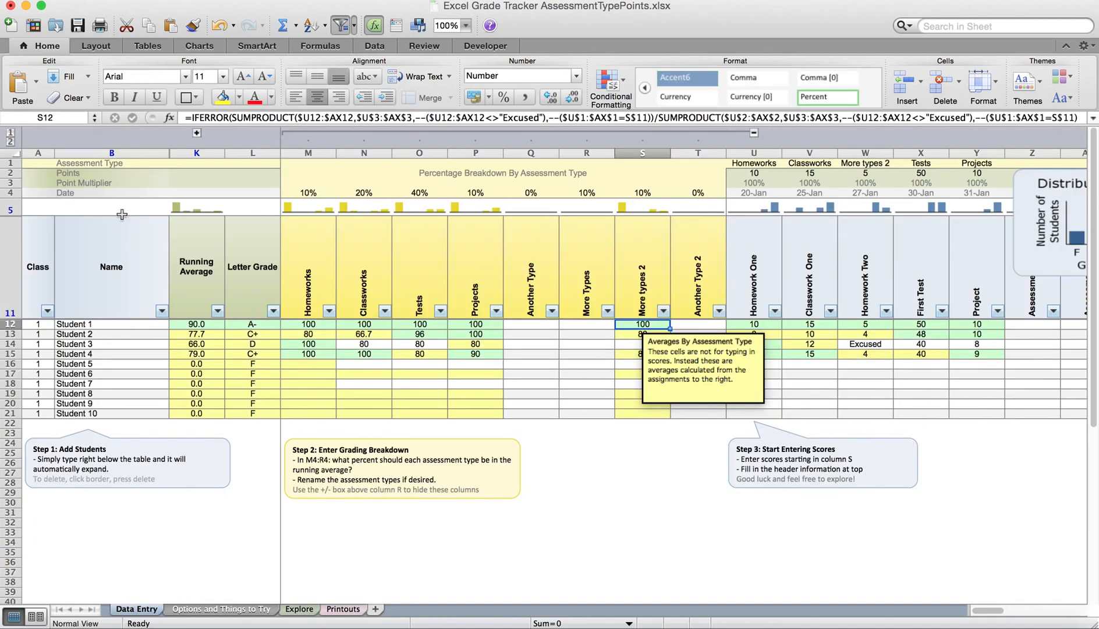
left_click(38, 162)
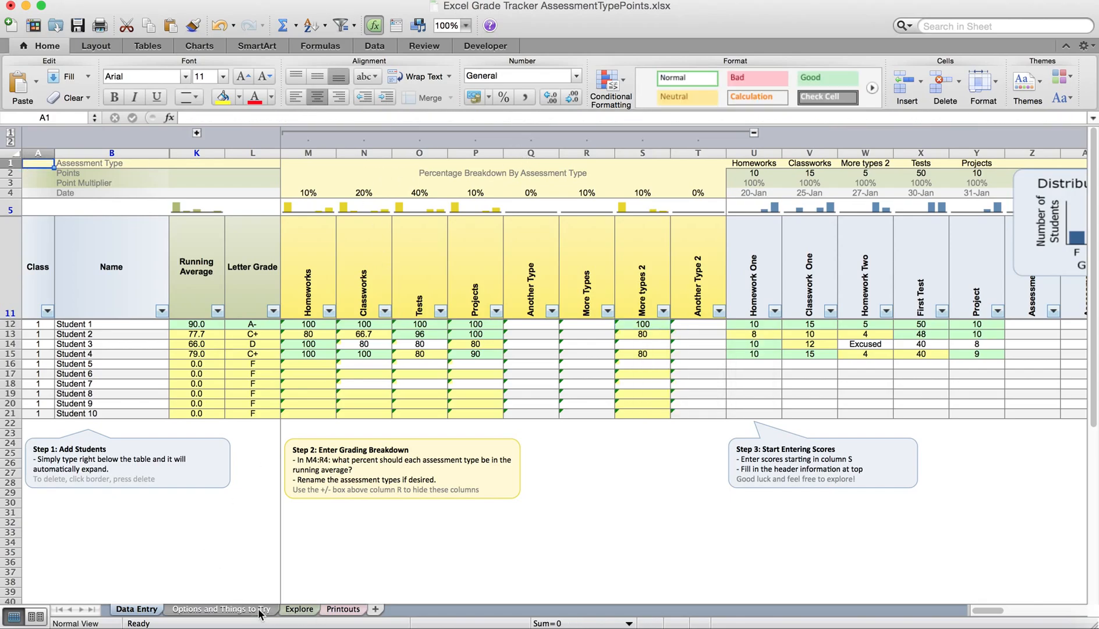
left_click(344, 609)
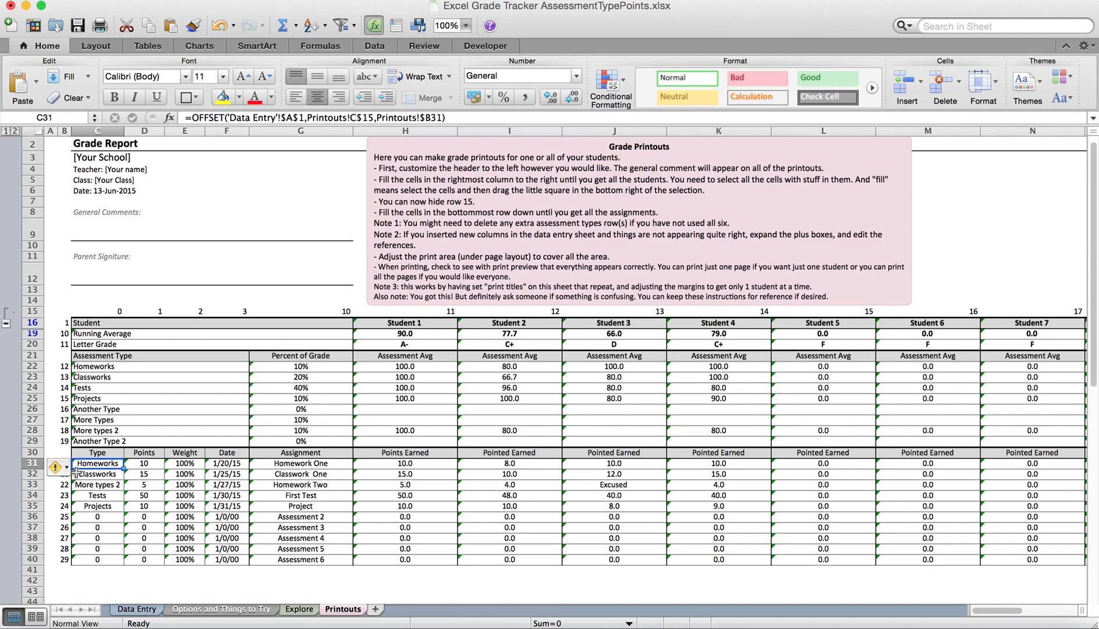
left_click(103, 486)
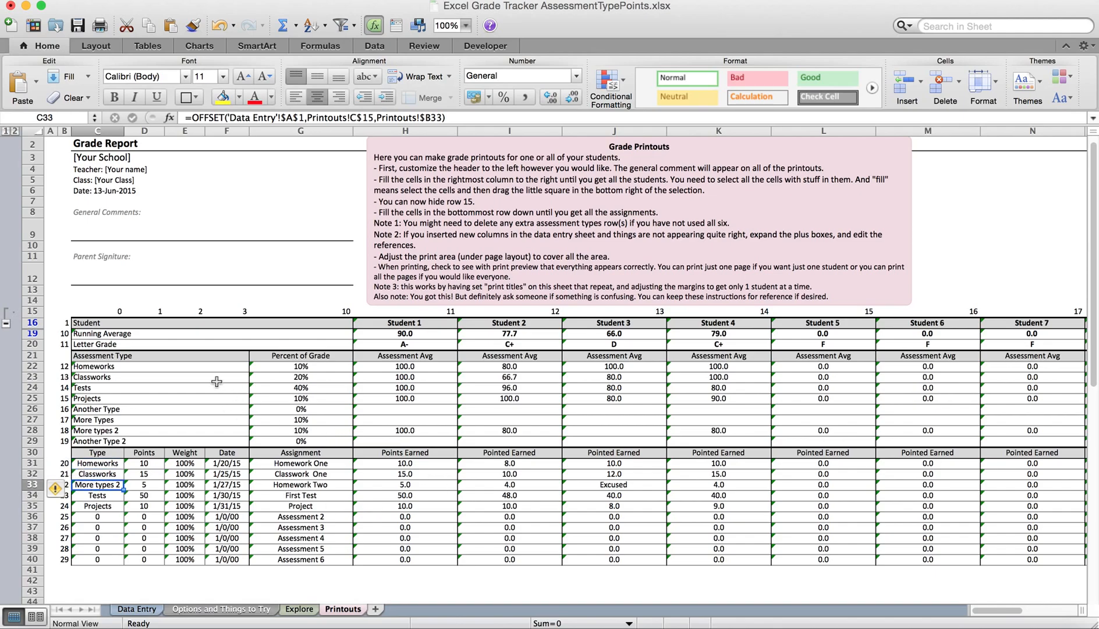
Open the print settings for the Printouts sheet to preview the student grade reports.
left_click(194, 368)
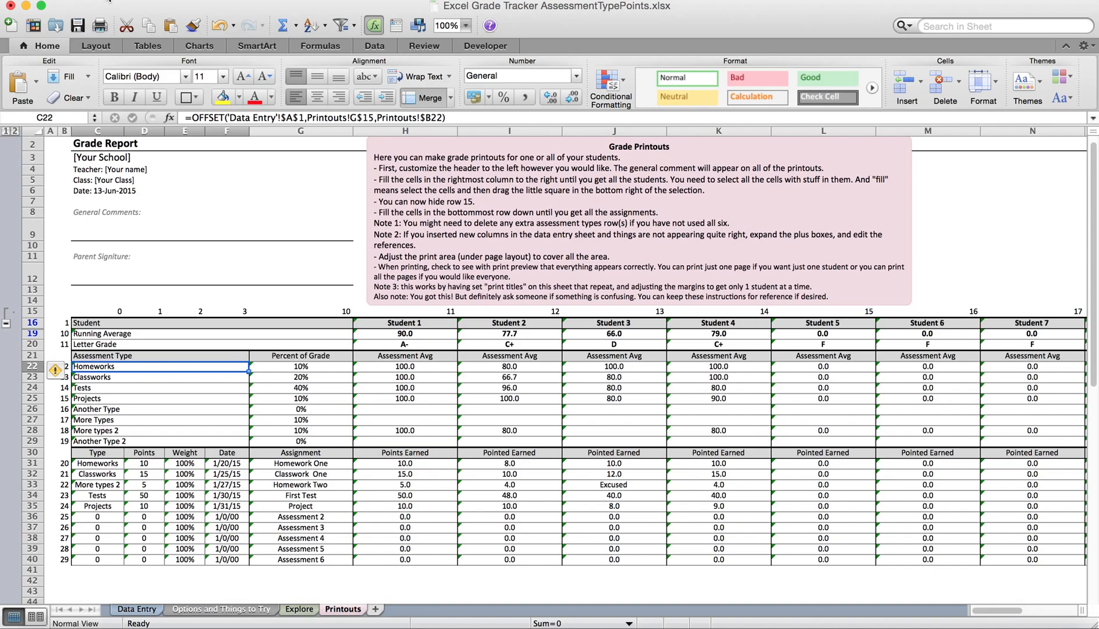
left_click(102, 1)
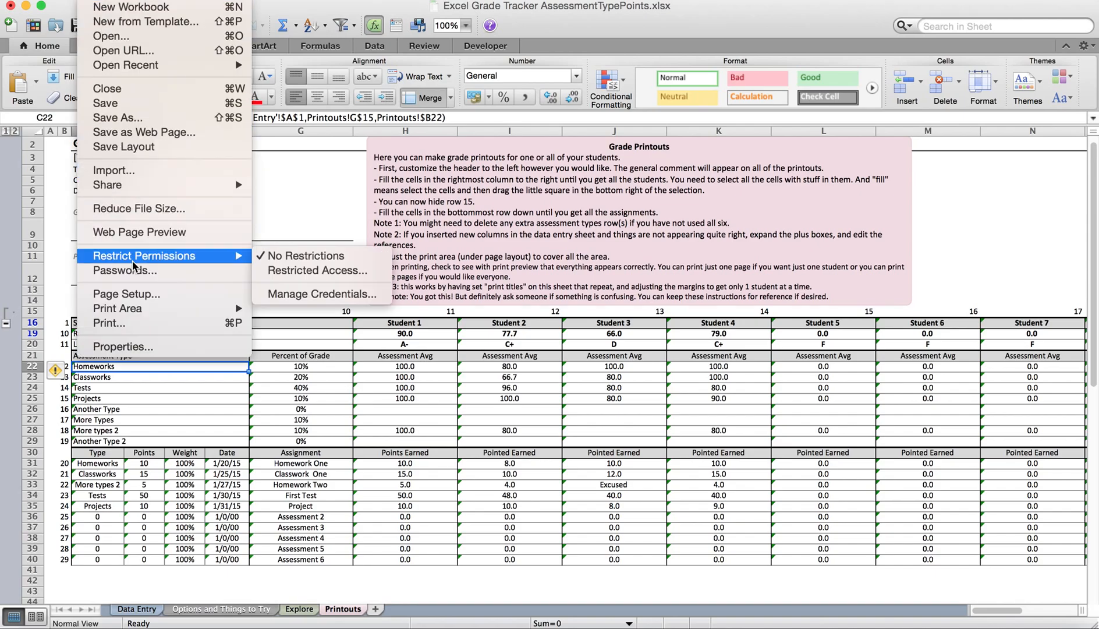
left_click(132, 328)
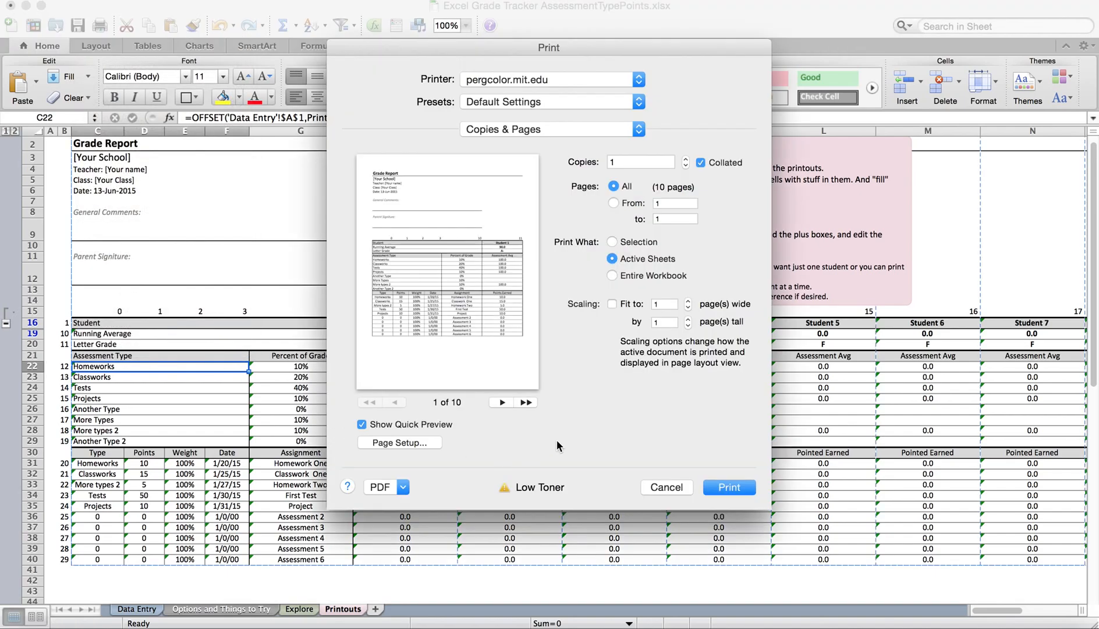